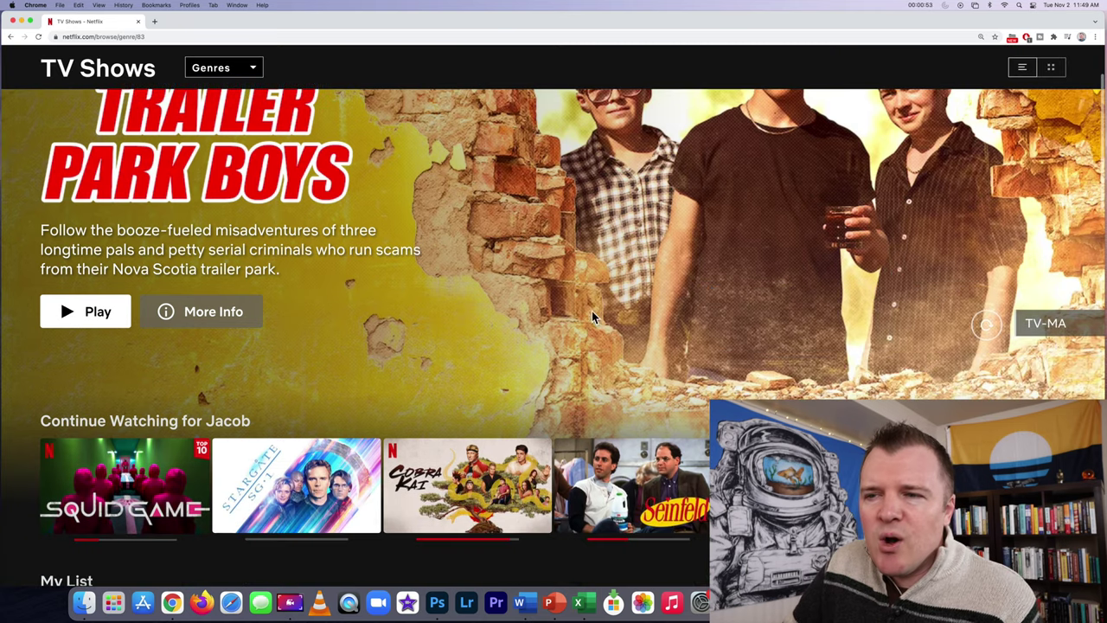
Step: Resume Squid Game S1:E3 "The Man with the Umbrella" from the Continue Watching row
mouse_move(143, 487)
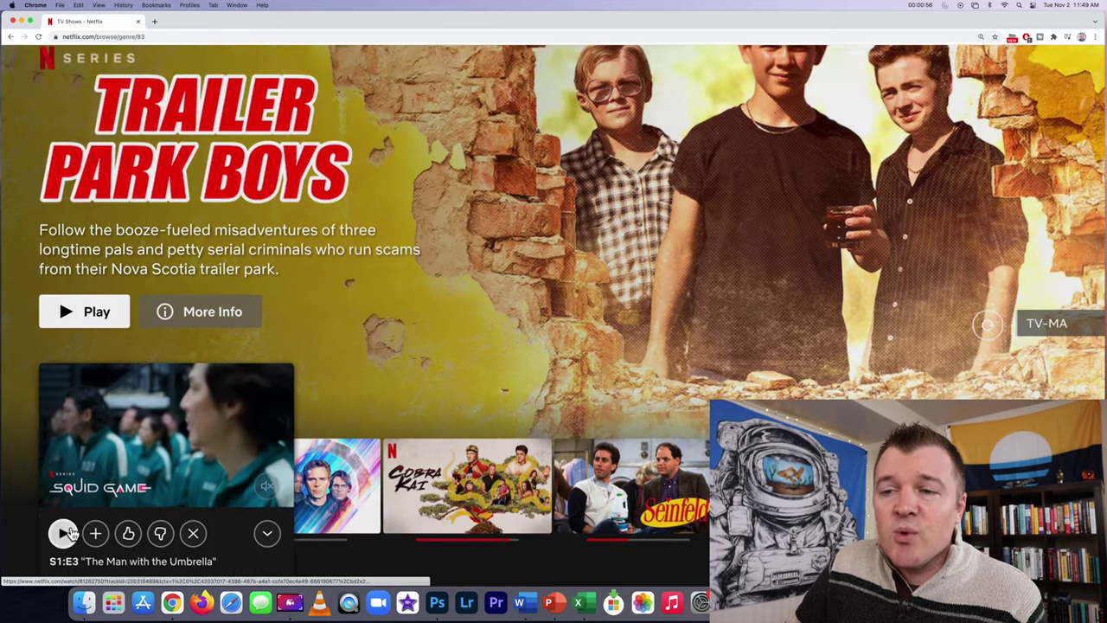
click(65, 533)
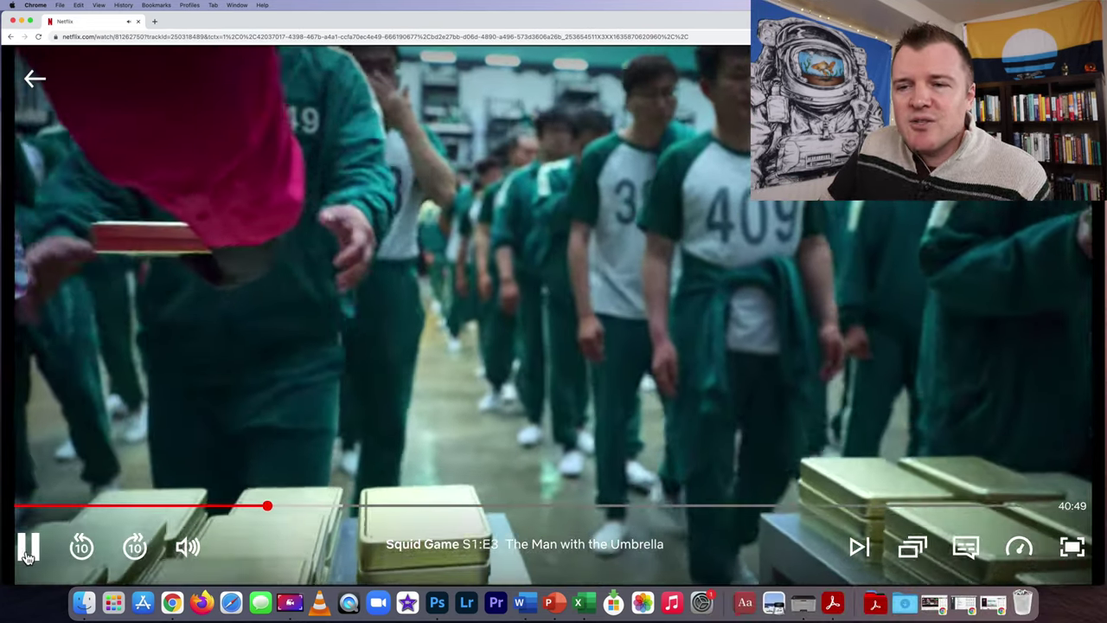
Step: Pause the Squid Game episode, check its Audio/Subtitles options, and leave the player for TV Shows
click(27, 552)
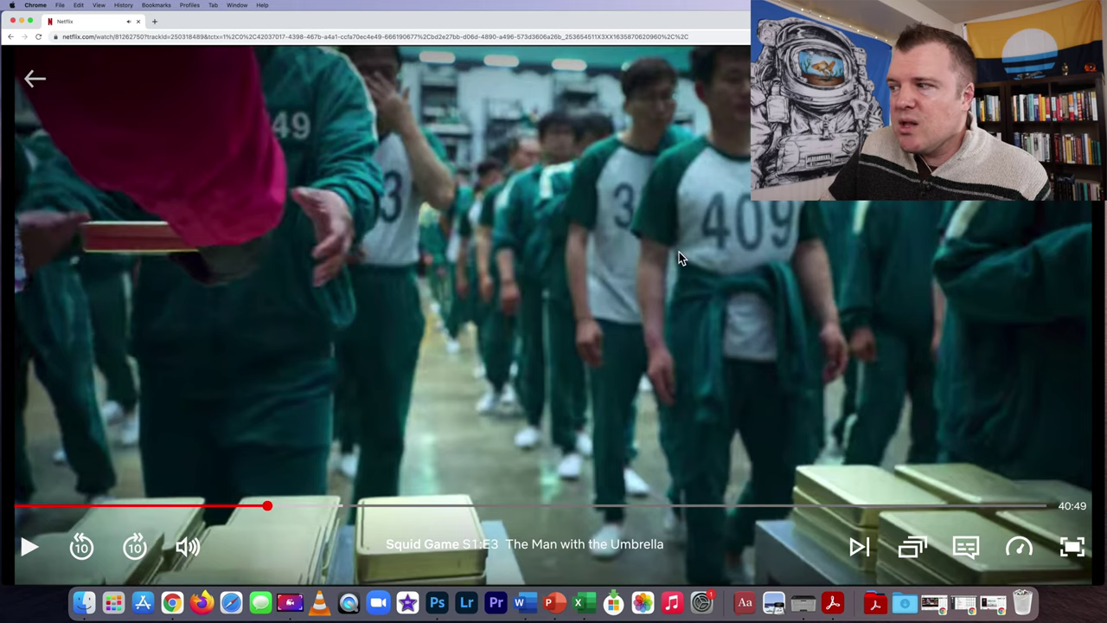
mouse_move(967, 567)
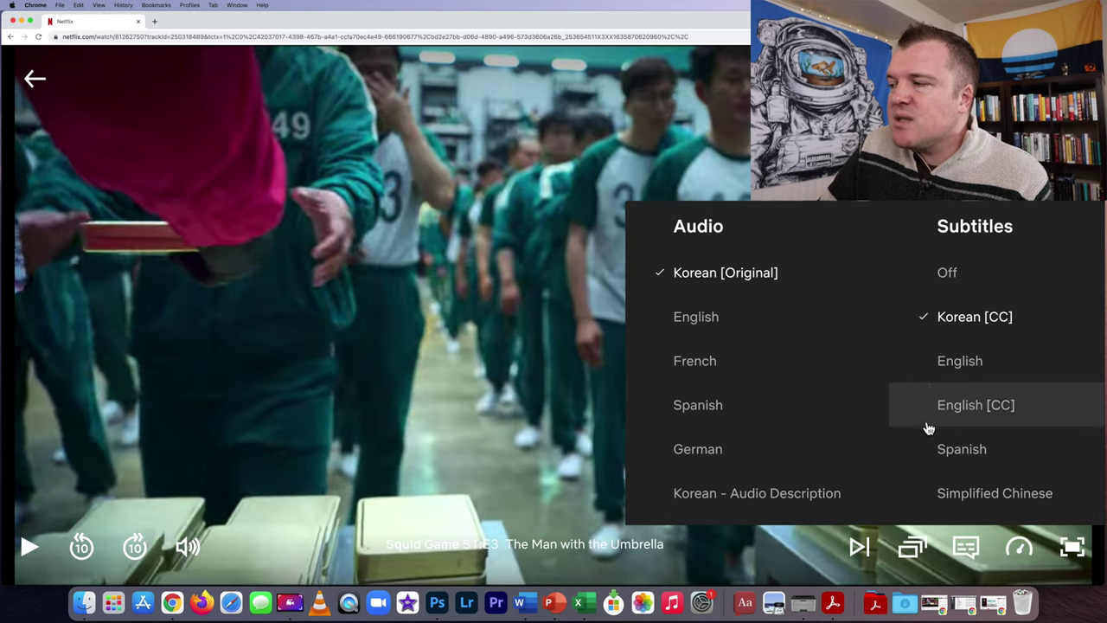
mouse_move(914, 558)
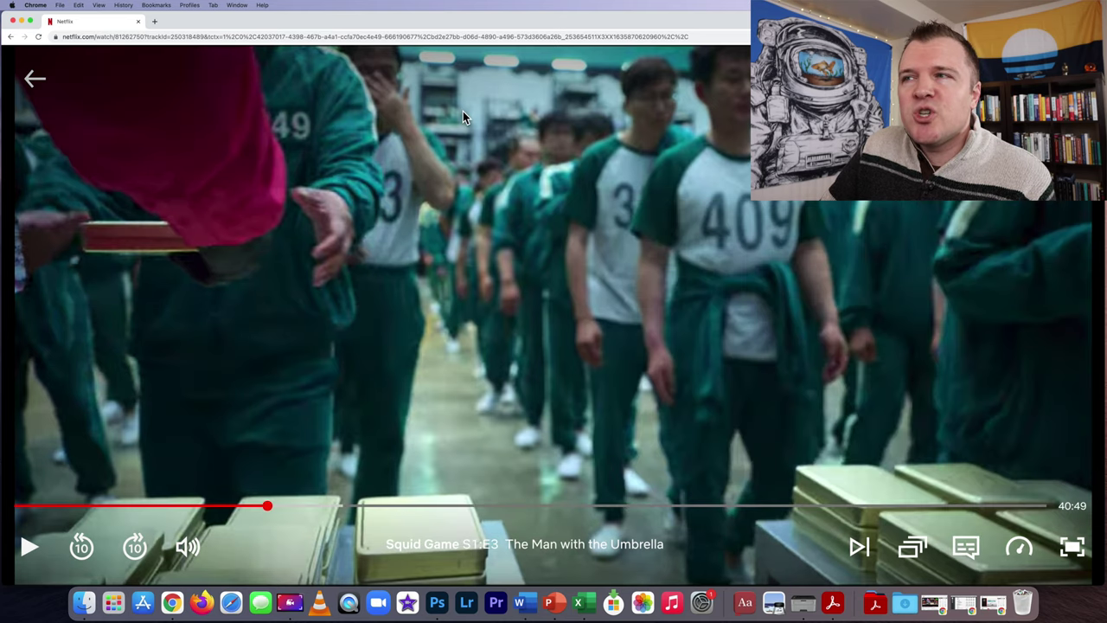
click(34, 83)
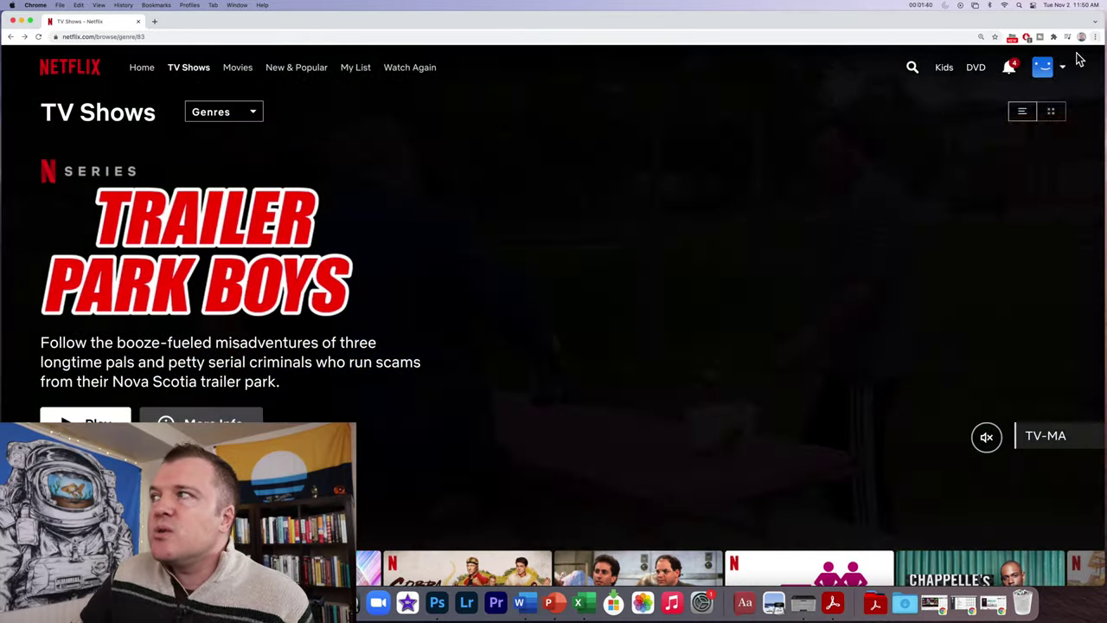
Step: Go to Account, expand the main profile, and reach its Display Language page set to English
mouse_move(1058, 71)
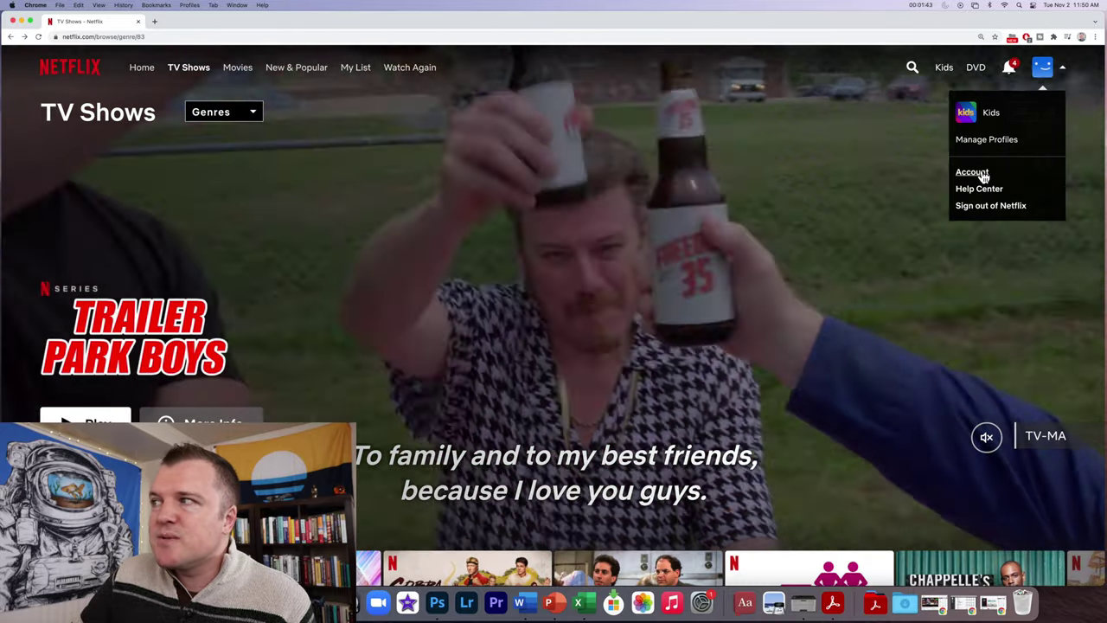
click(972, 172)
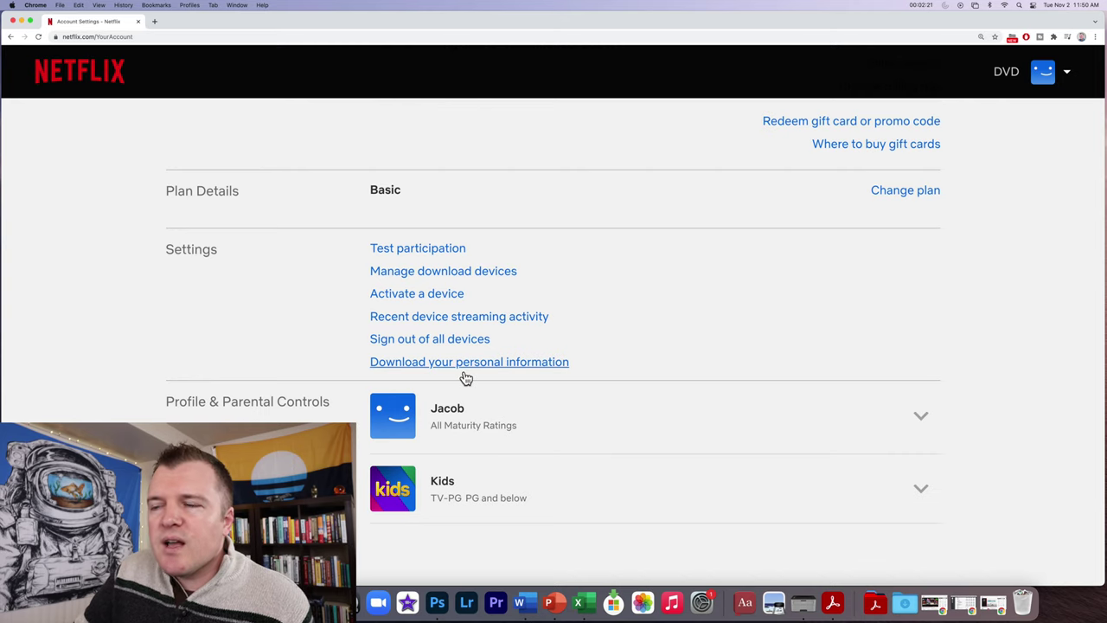
scroll(464, 376, down, 2)
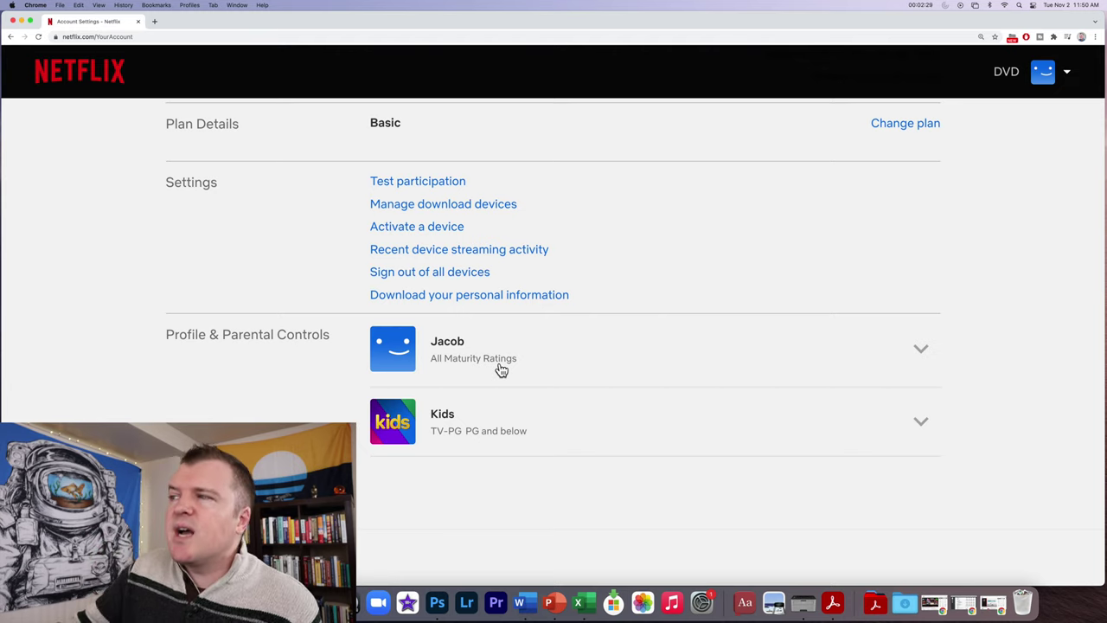
click(523, 356)
scroll(522, 355, down, 3)
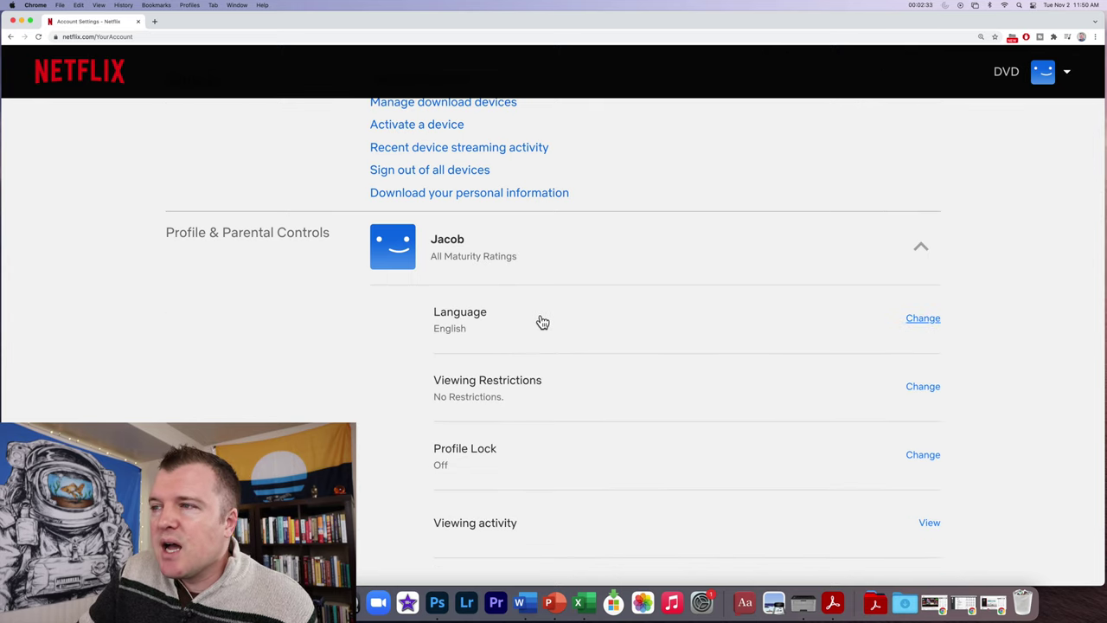
click(922, 319)
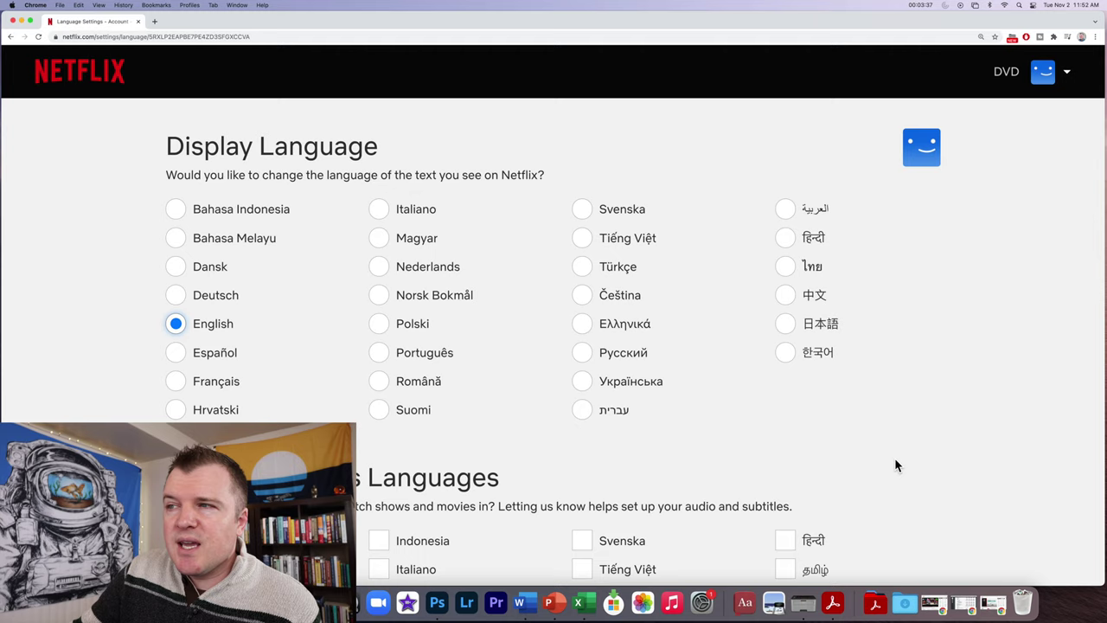
Step: Select 한국어 (Korean) as the profile's display language and save it
click(785, 355)
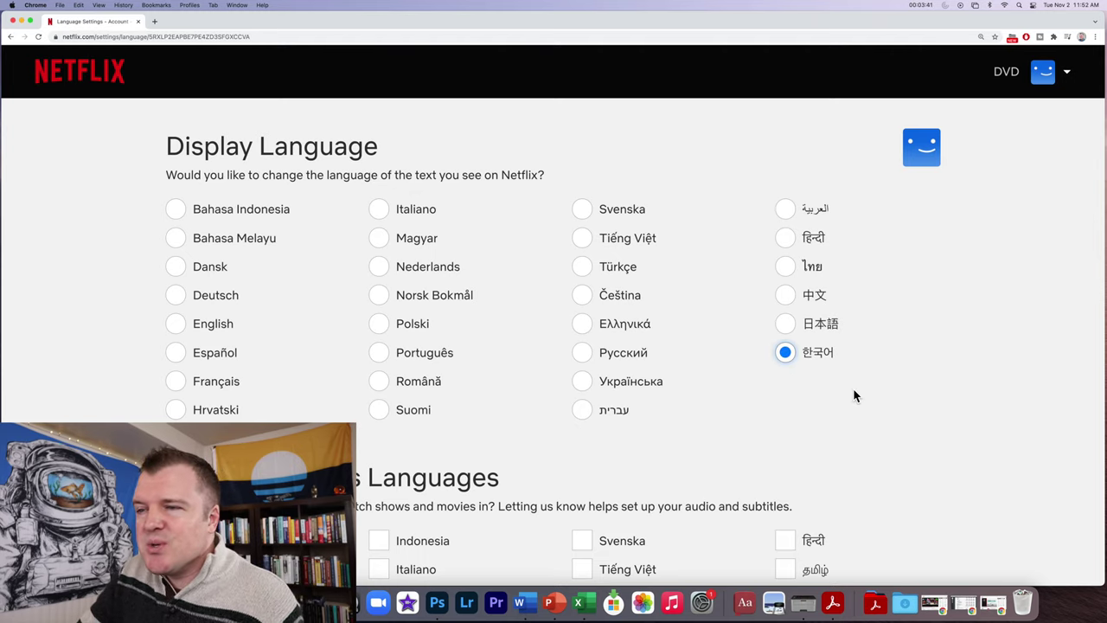
scroll(854, 395, down, 5)
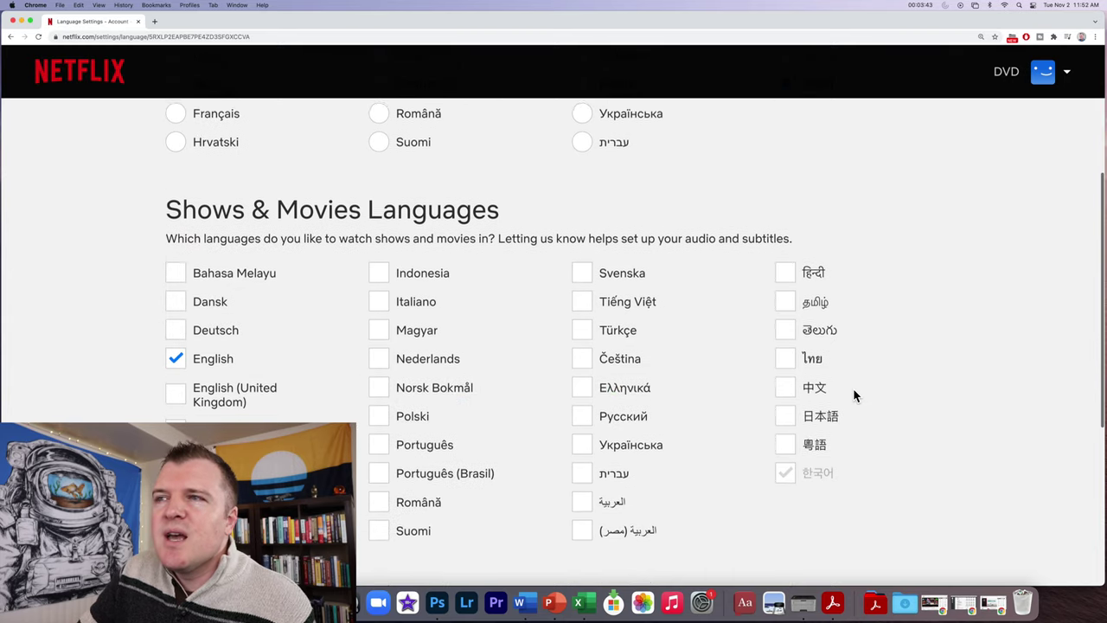
scroll(853, 394, down, 1)
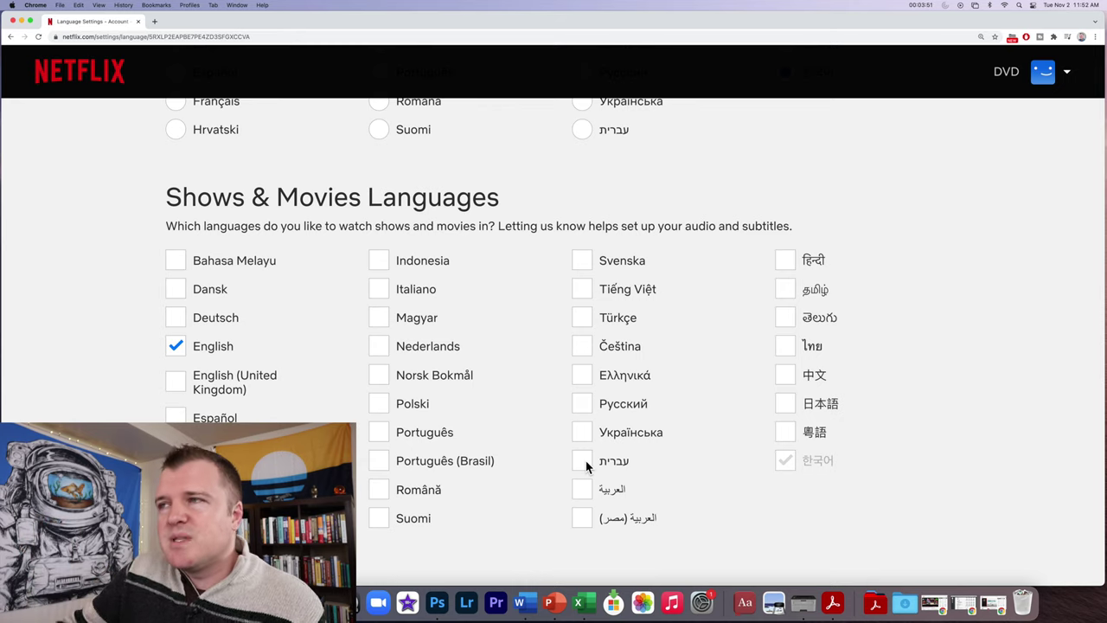
scroll(585, 468, up, 5)
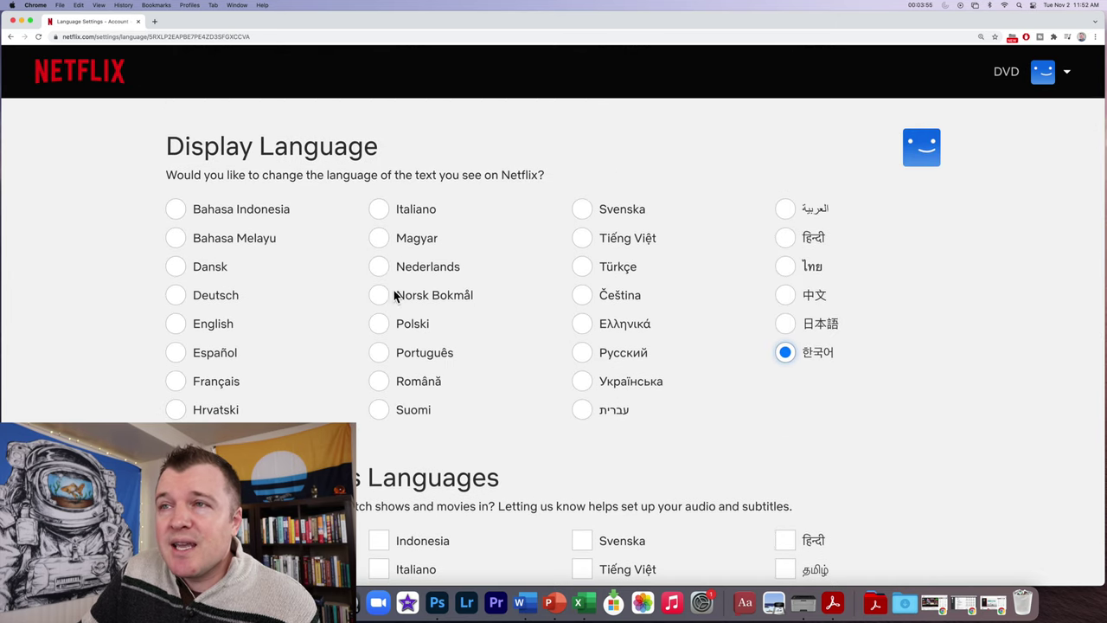
scroll(353, 281, down, 10)
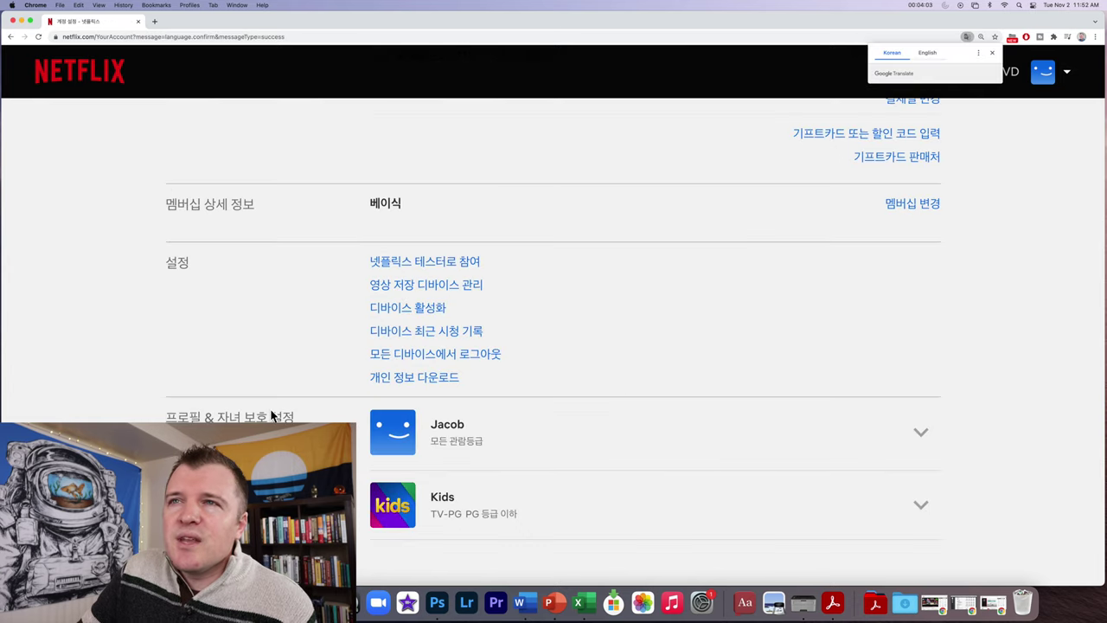
Step: Go to the Korean-language home page and browse the Continue Watching thumbnails
click(86, 80)
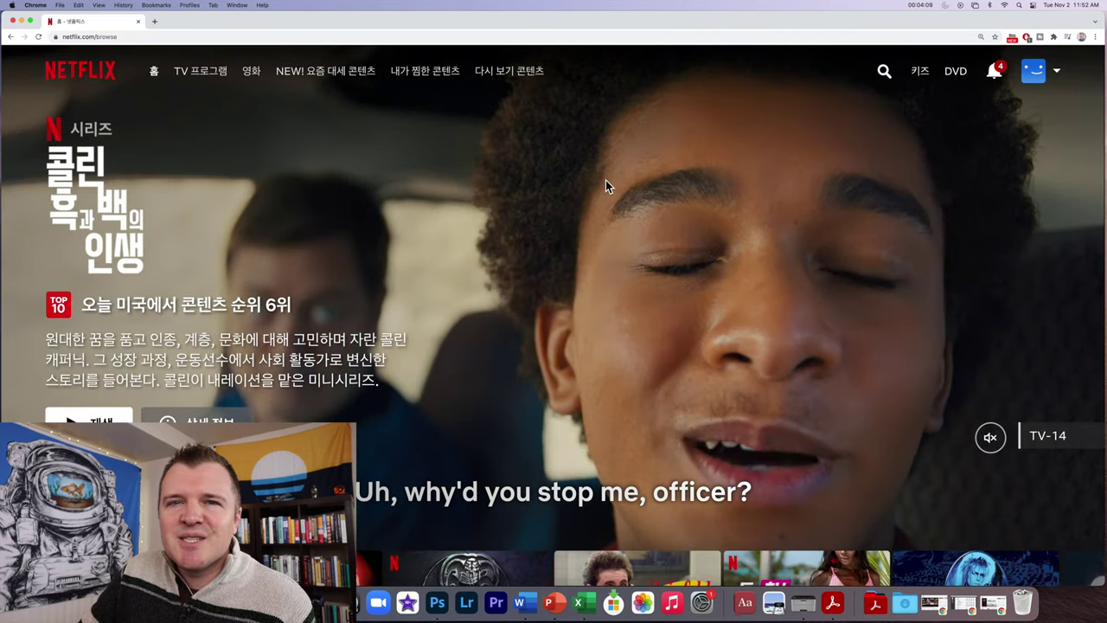
scroll(606, 182, down, 2)
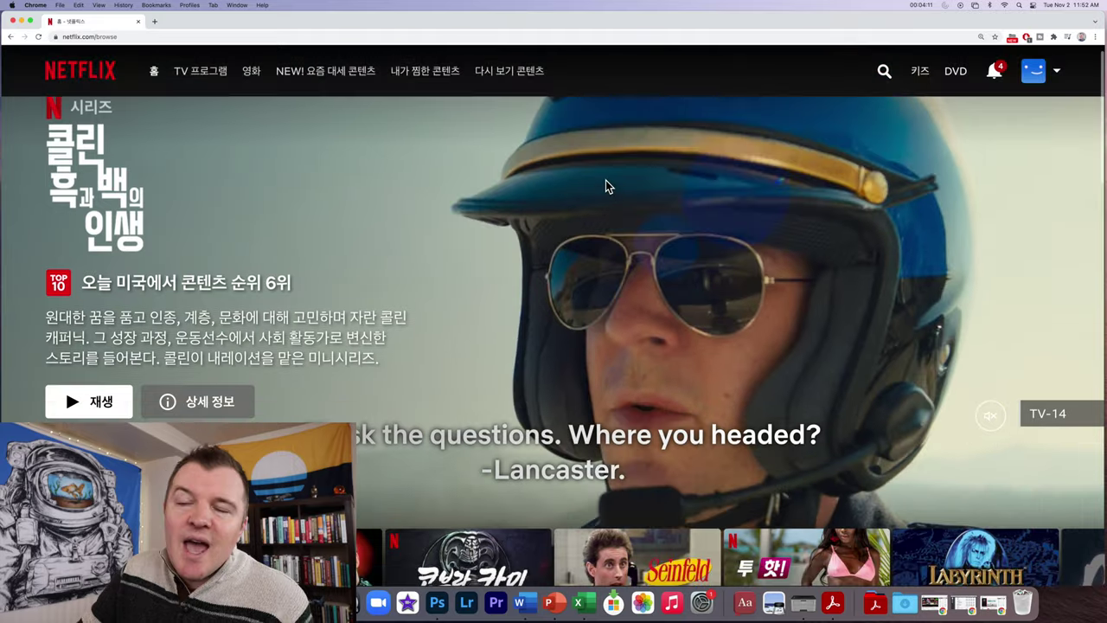
scroll(606, 181, down, 5)
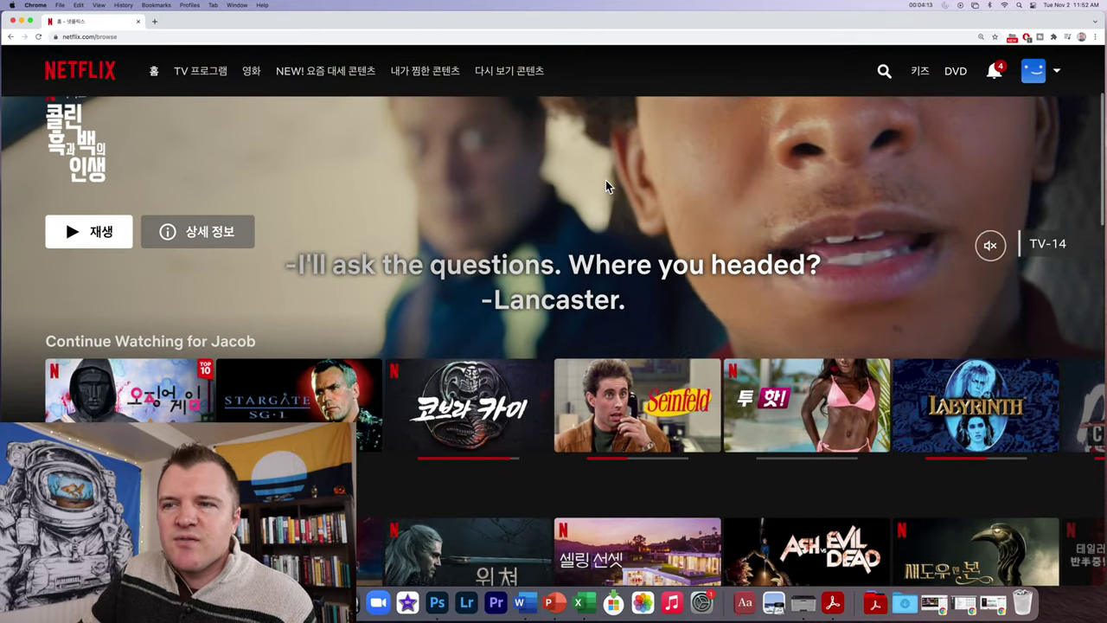
scroll(608, 186, down, 1)
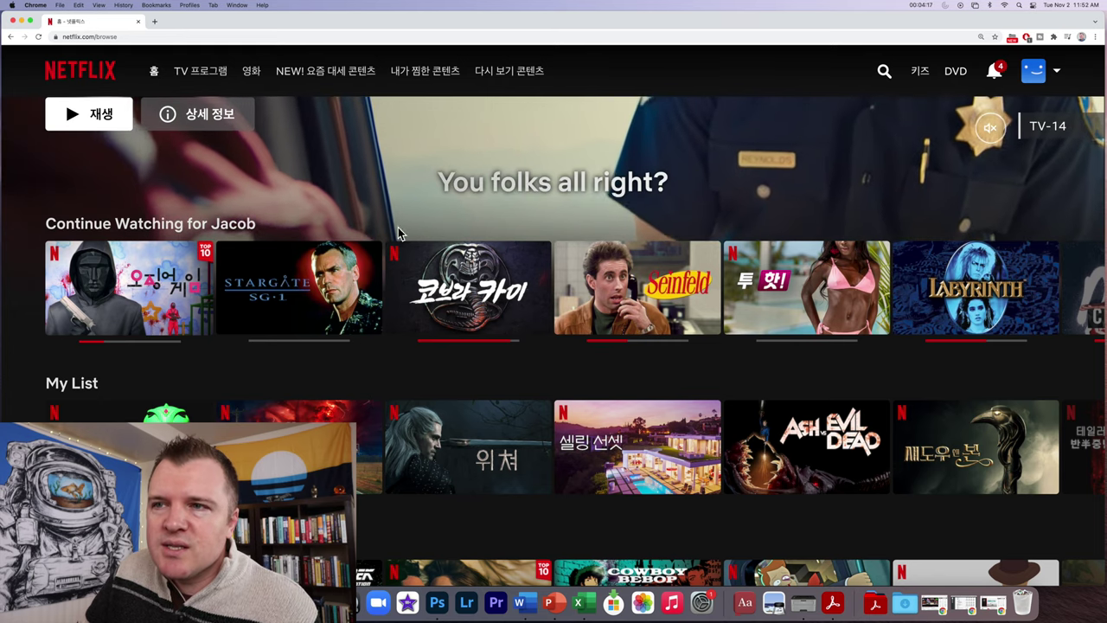
mouse_move(173, 316)
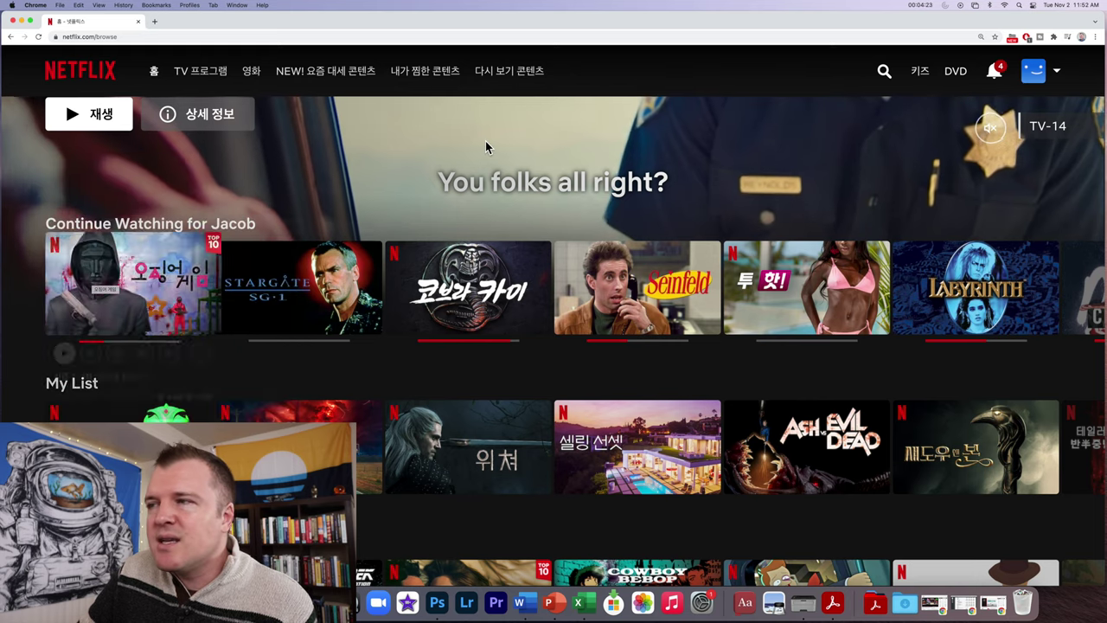
mouse_move(467, 286)
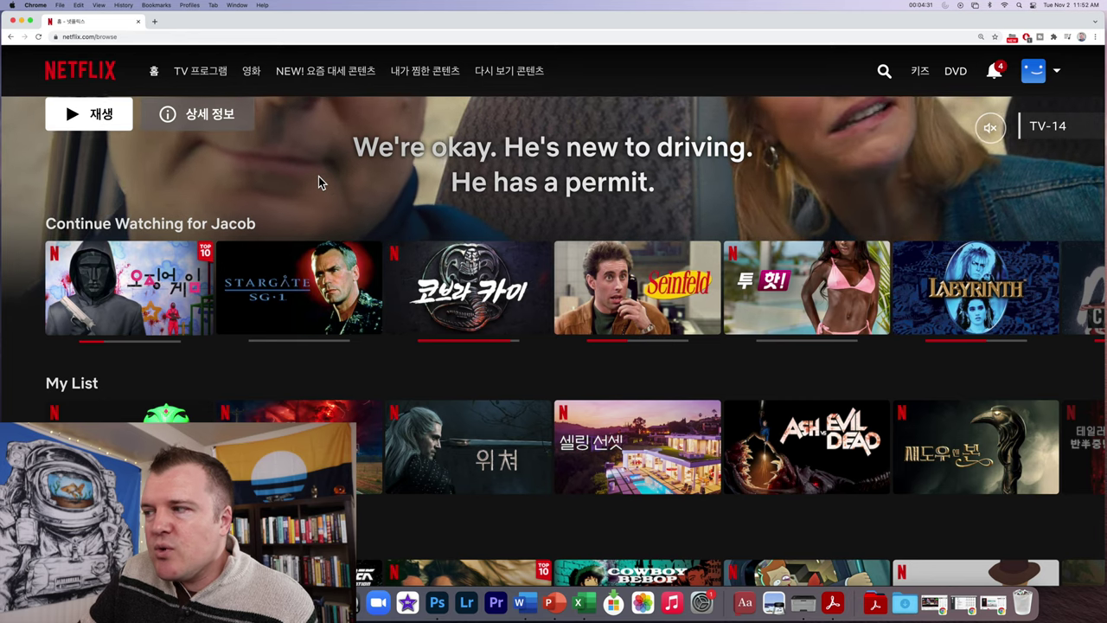
mouse_move(315, 260)
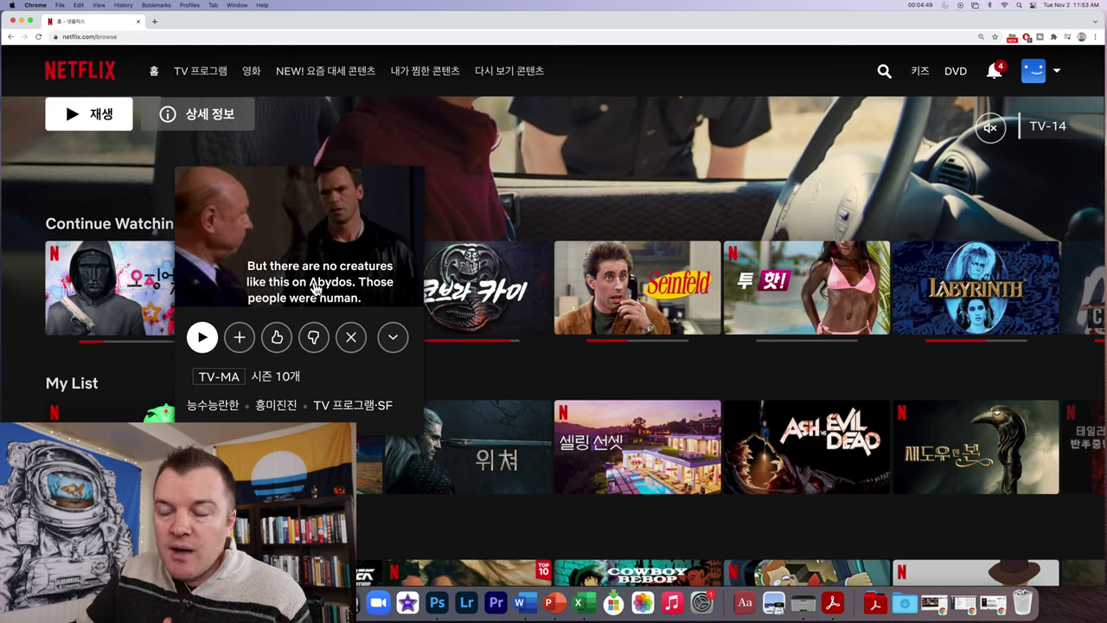
Step: Play the 오징어 게임 (Squid Game) episode from Continue Watching, then pause it
mouse_move(130, 286)
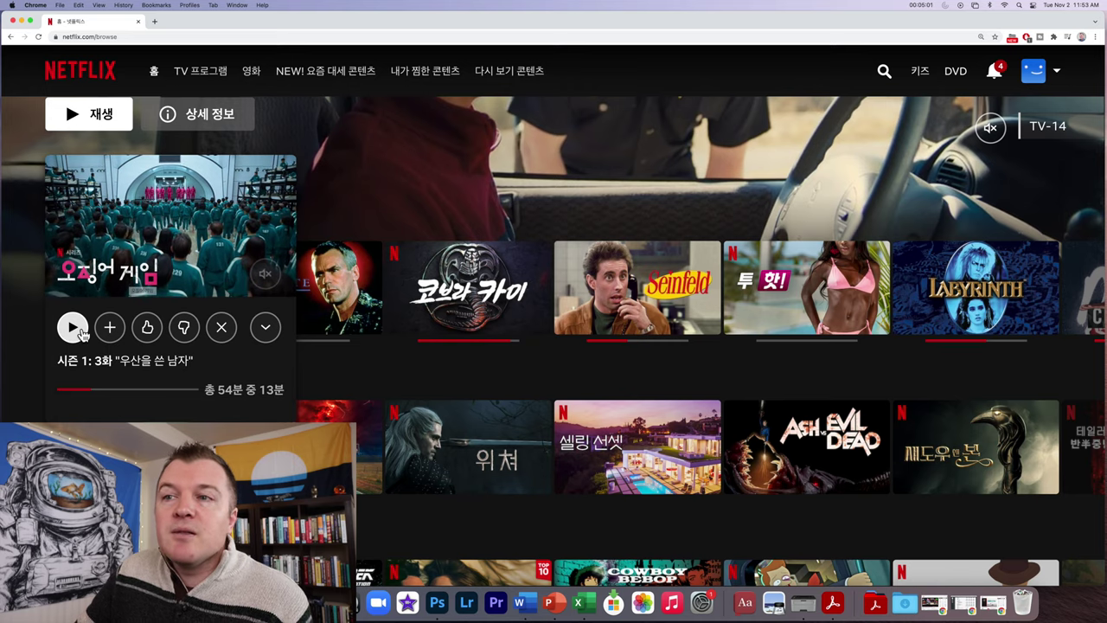
click(80, 332)
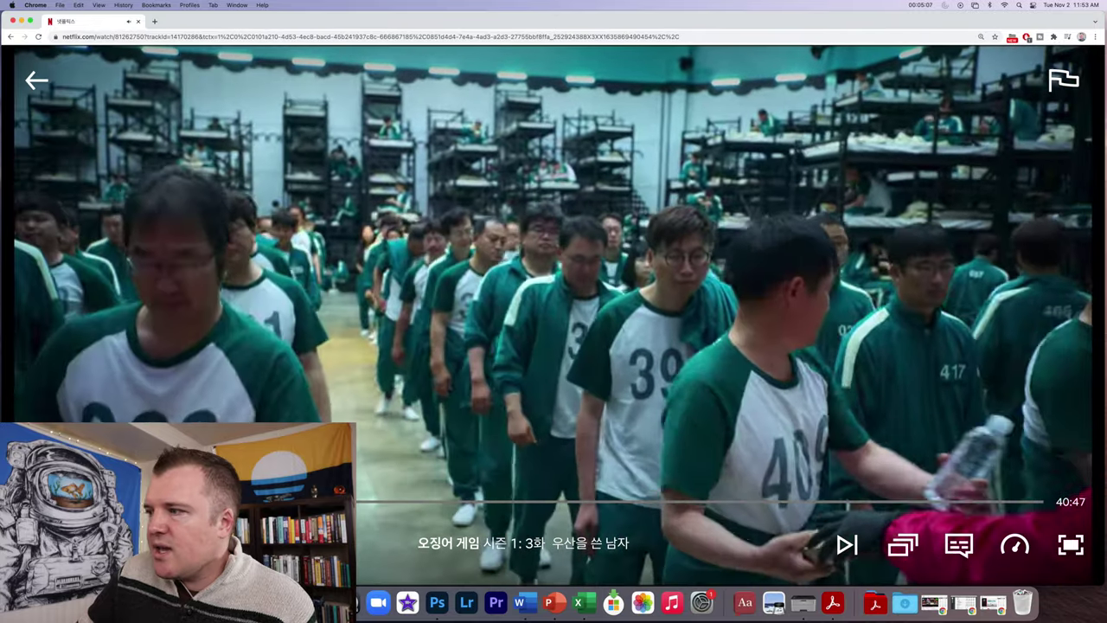
click(700, 479)
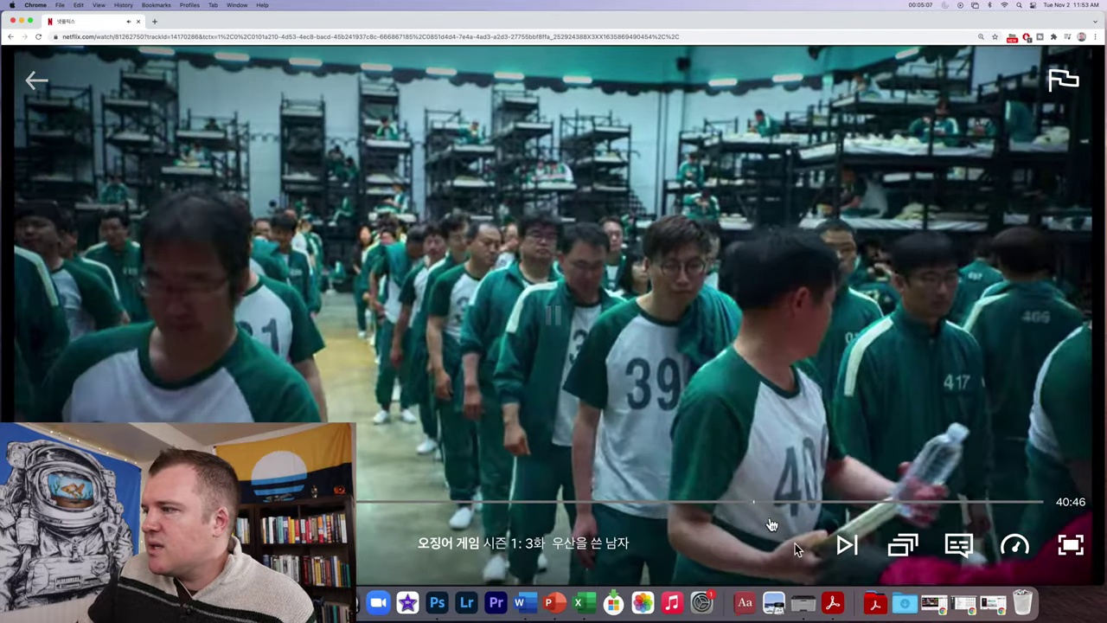
mouse_move(960, 547)
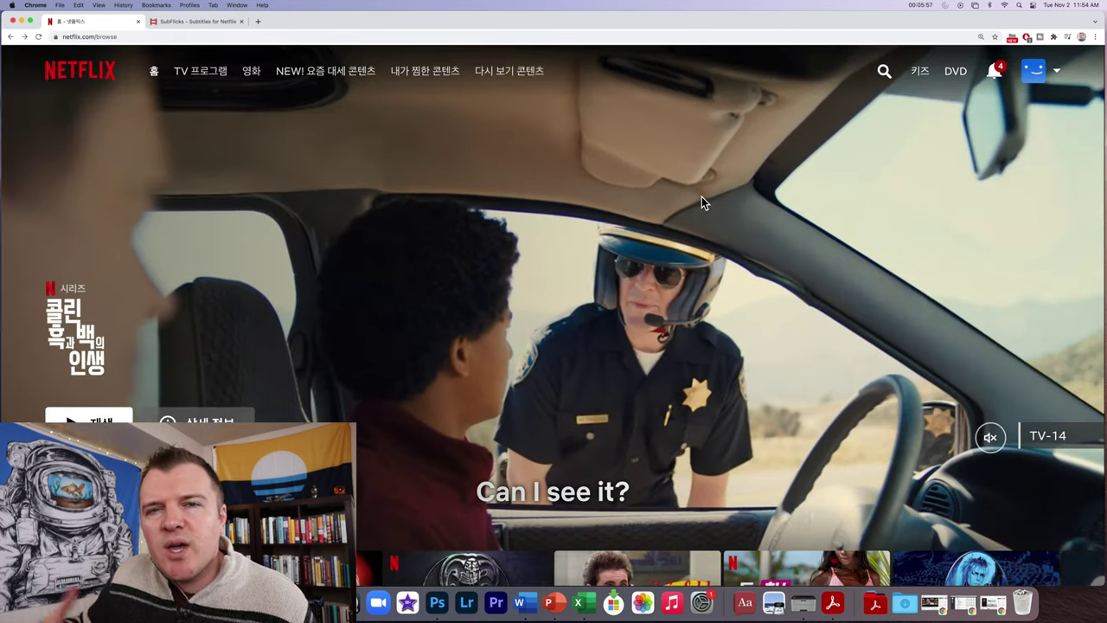
Step: Play Stargate SG-1 from Continue Watching, check its English subtitles, then view the SubFlicks converter
scroll(701, 196, down, 3)
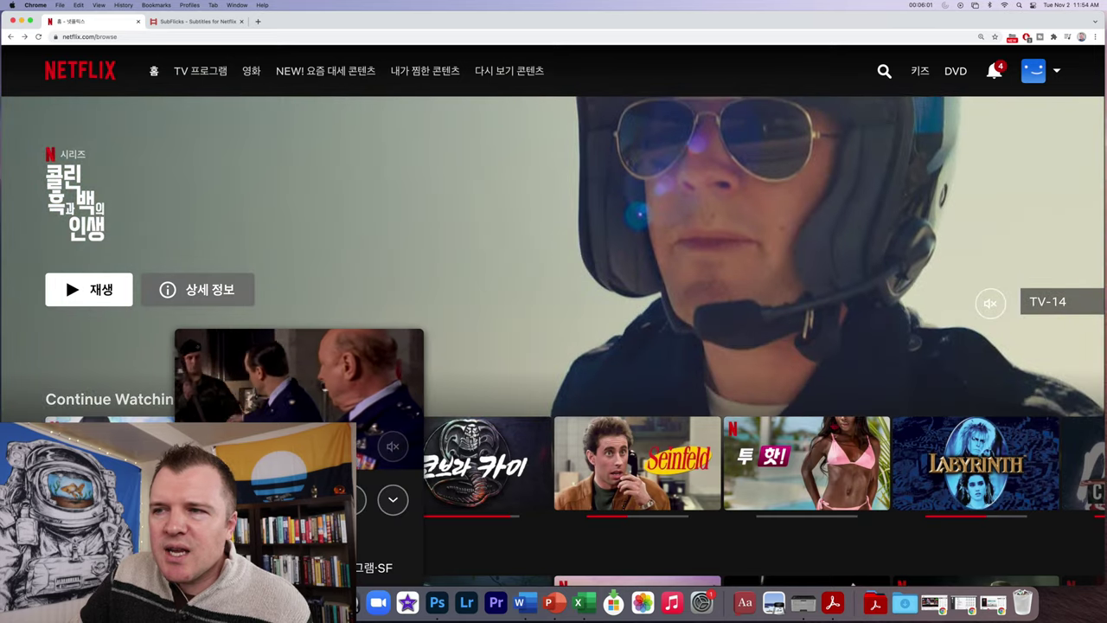
click(264, 381)
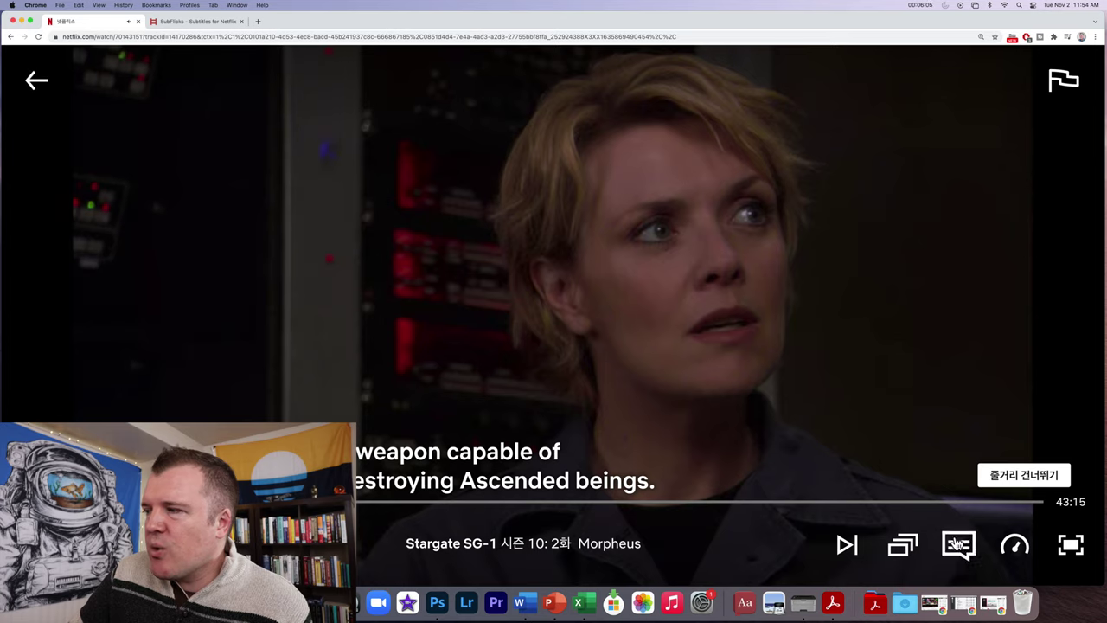
mouse_move(961, 550)
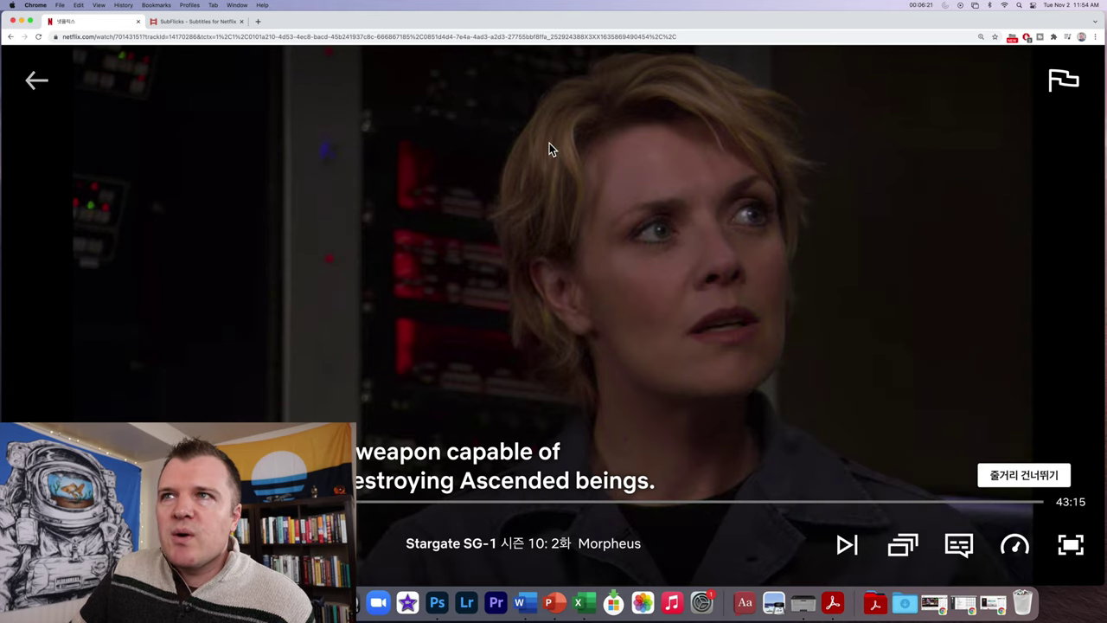
click(222, 26)
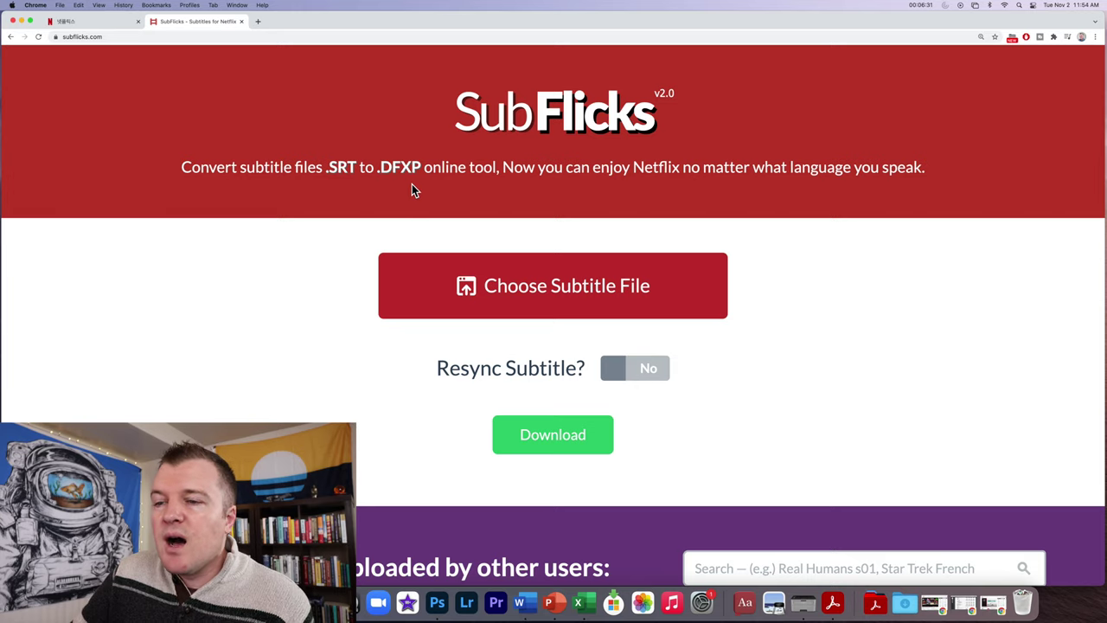
scroll(412, 185, down, 1)
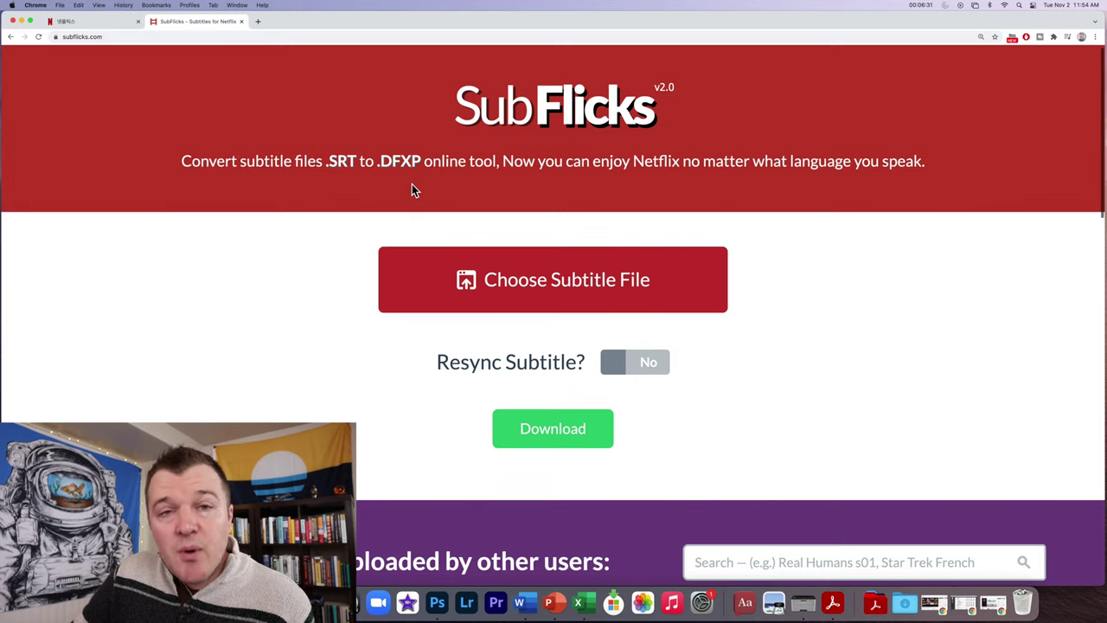
Step: Switch back to the Netflix tab with the Stargate SG-1 "Morpheus" episode
click(104, 22)
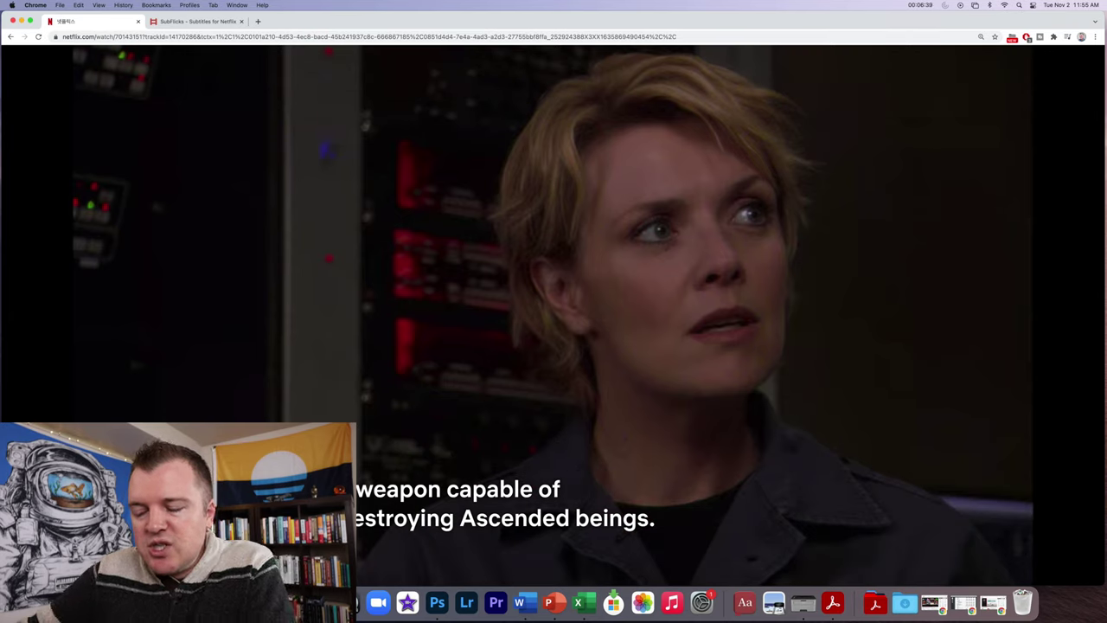
Step: Open a file chooser for a custom subtitle file, browse the Desktop, cancel, and exit the player
mouse_move(571, 286)
key(super+o)
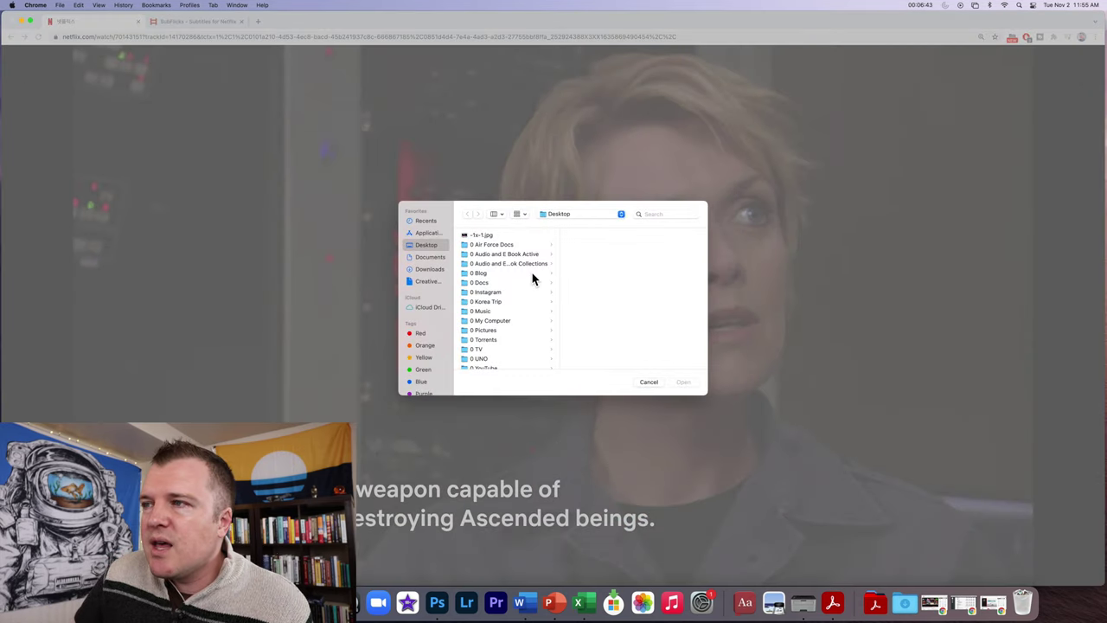
scroll(532, 276, down, 3)
scroll(532, 277, down, 5)
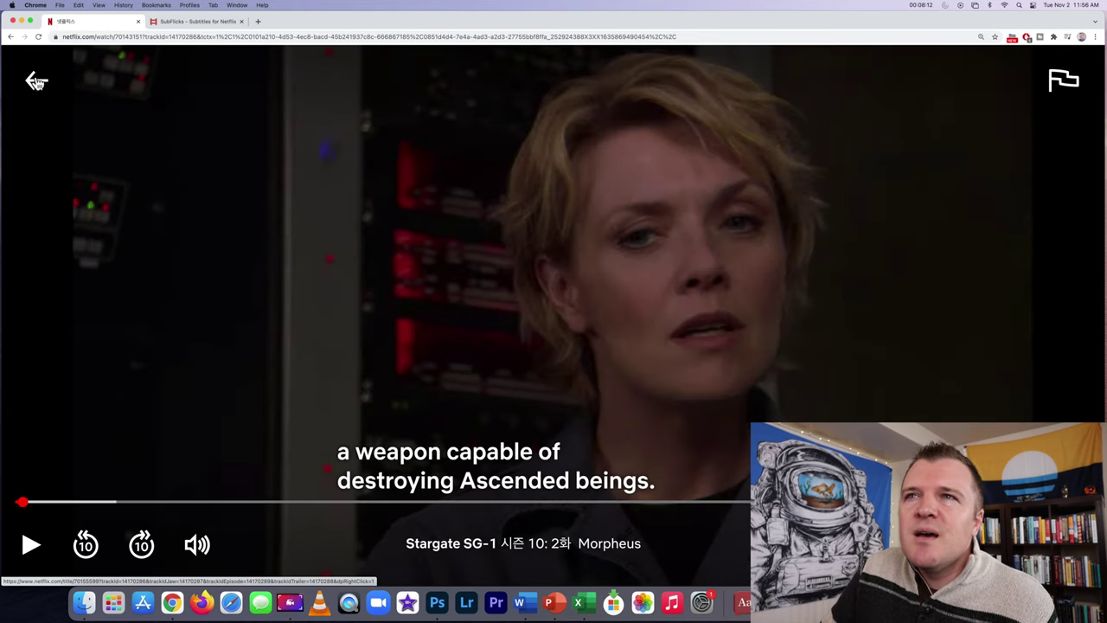
click(37, 78)
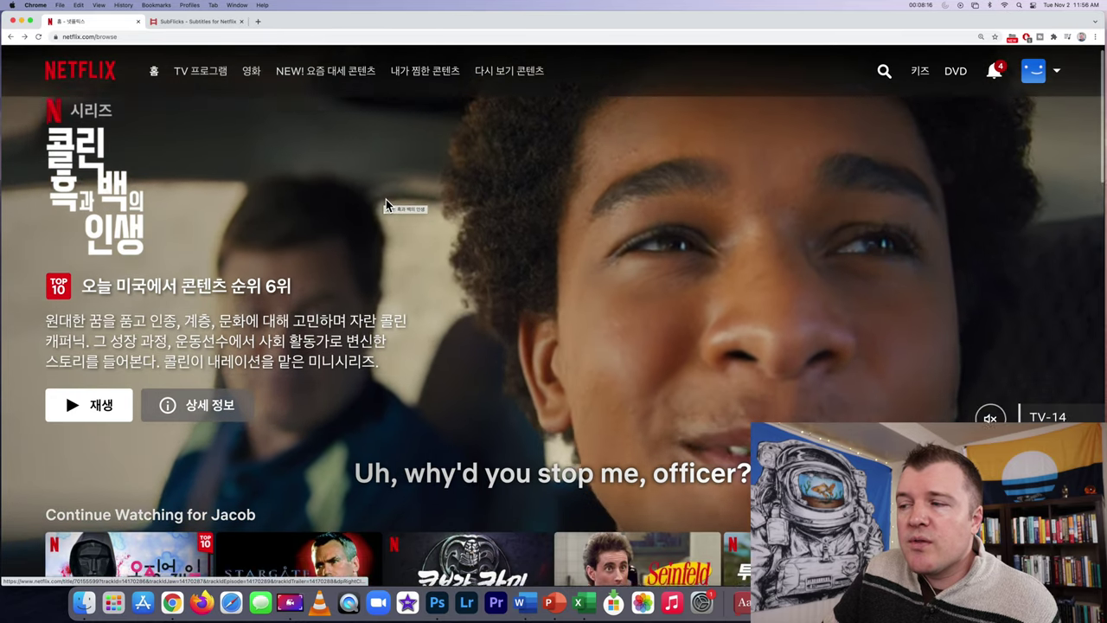
Step: Expand the profile in Account, open its language settings, and save English as display language
scroll(386, 204, down, 4)
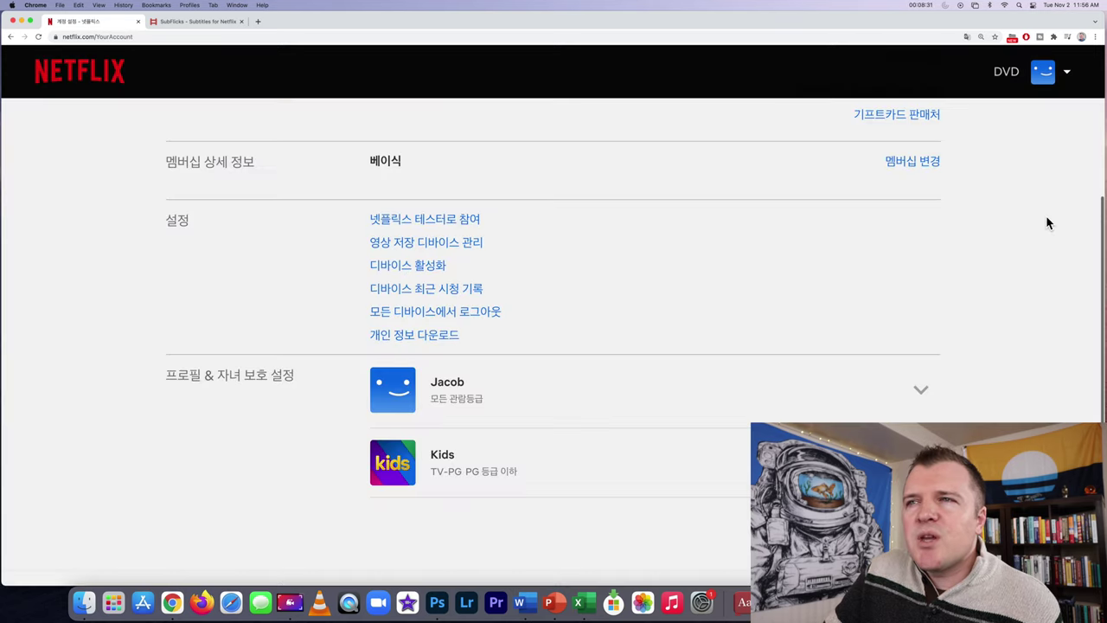
scroll(1047, 223, down, 1)
click(922, 371)
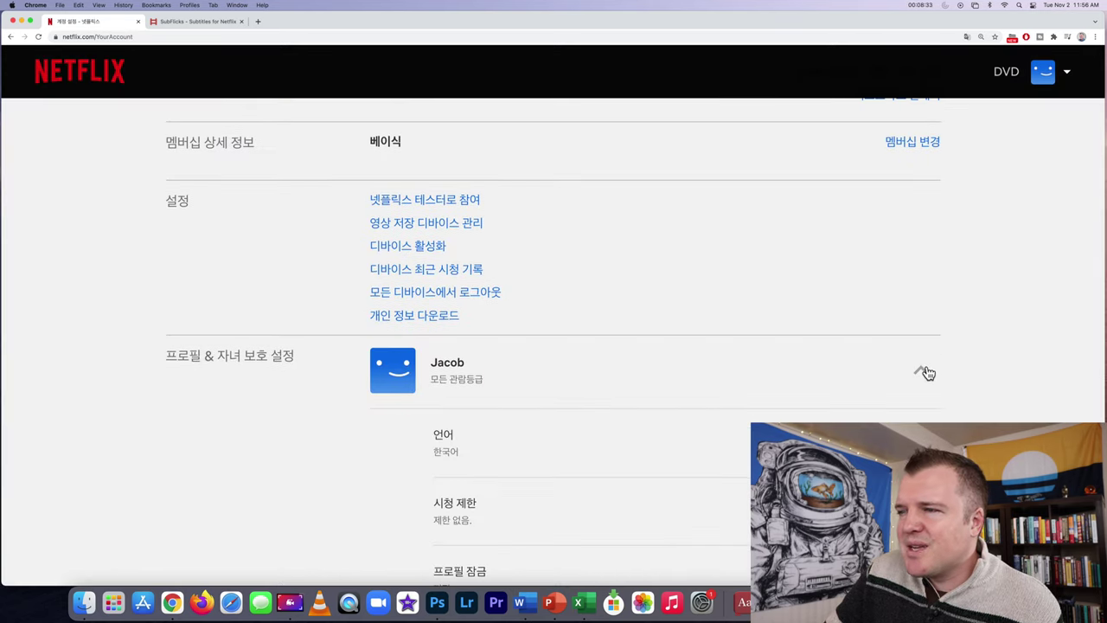
click(917, 441)
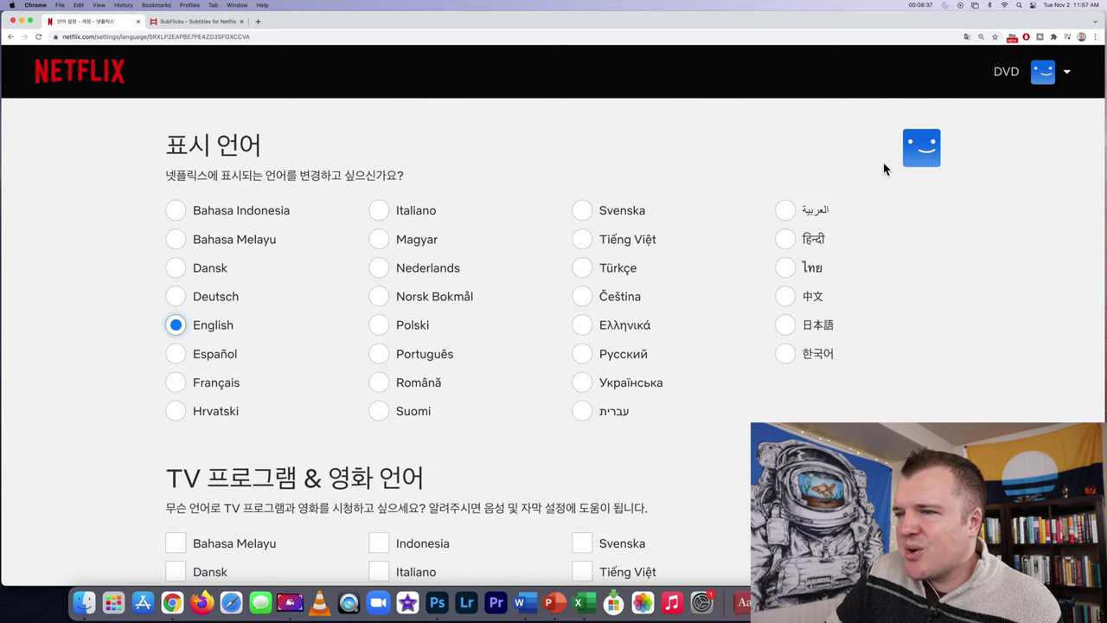
scroll(828, 229, down, 5)
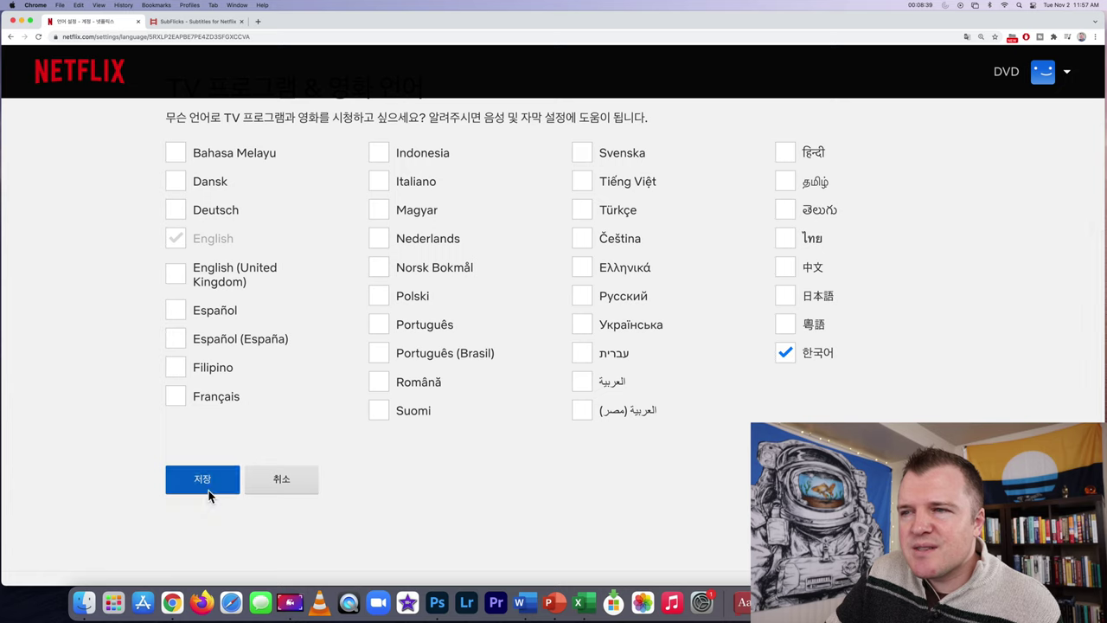
click(208, 492)
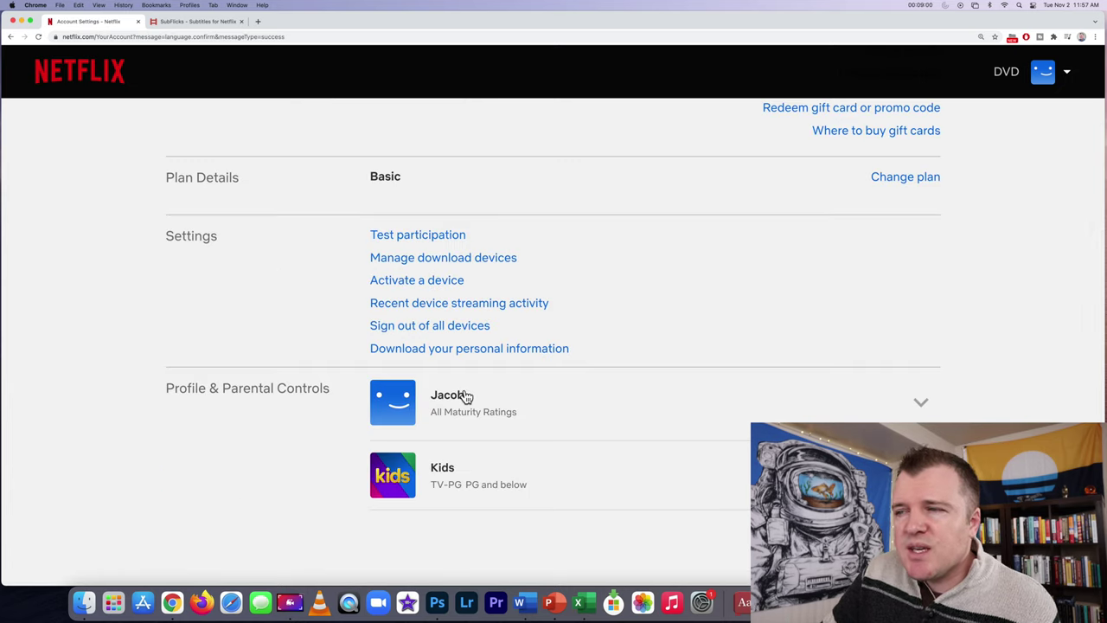
Step: Open the Subtitle appearance settings from the expanded profile
scroll(507, 316, down, 4)
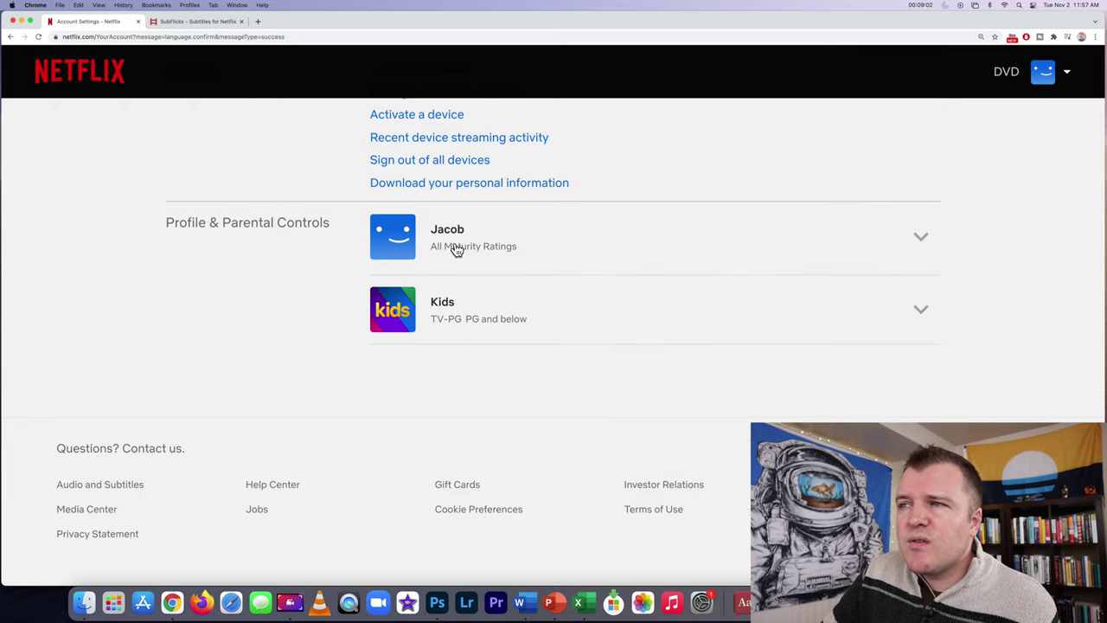
click(456, 248)
scroll(457, 246, down, 8)
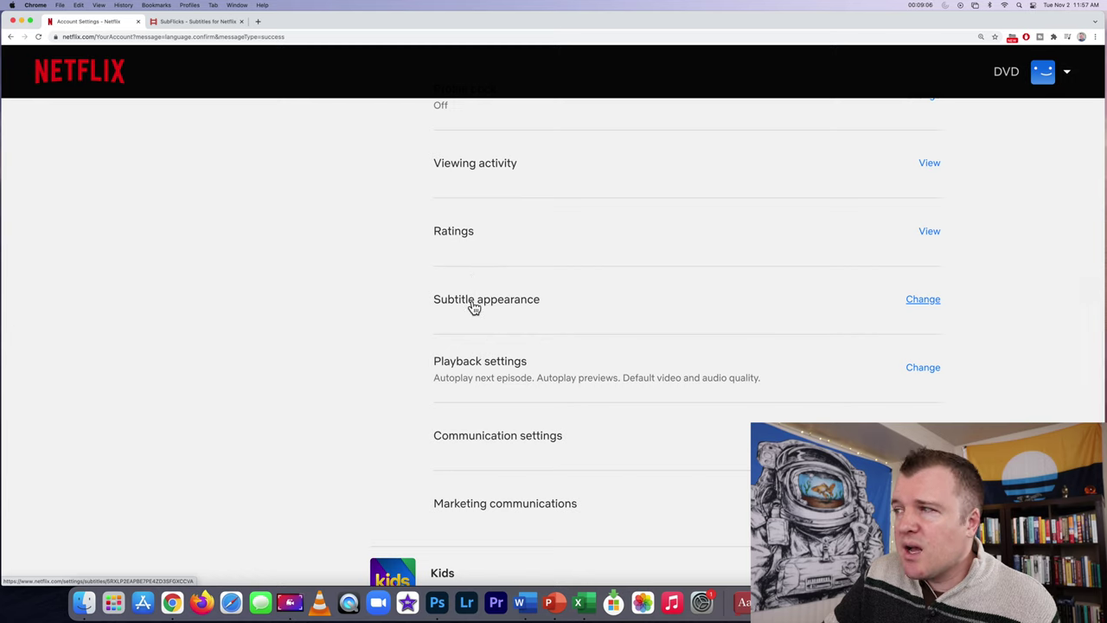
click(924, 300)
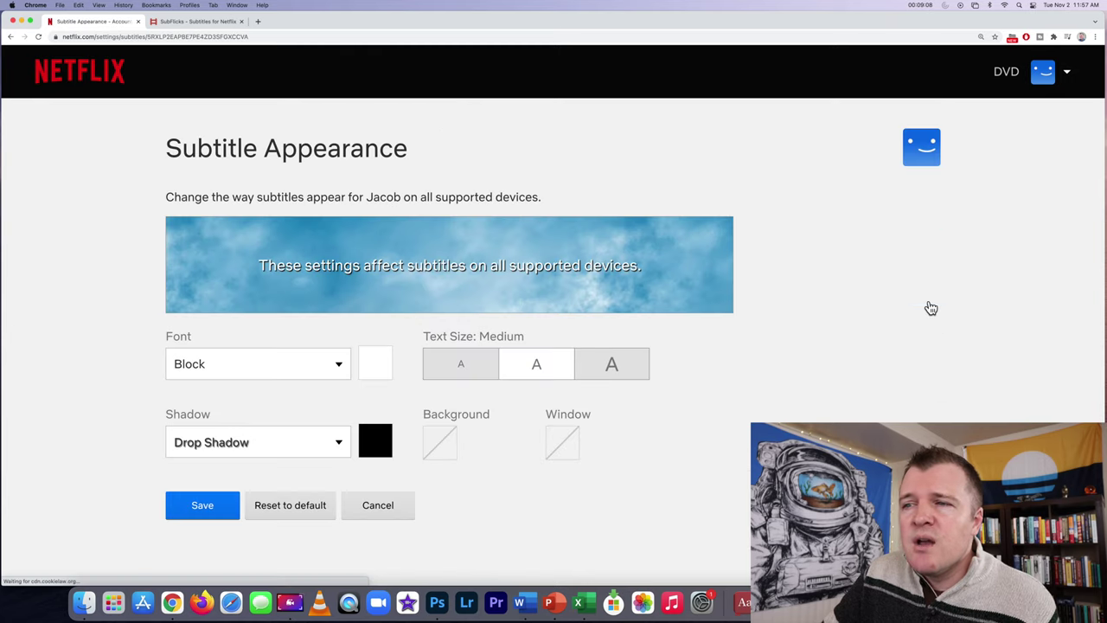
scroll(318, 345, down, 1)
Step: Preview Typewriter font and Large size, then restore Block font and Medium size
click(329, 317)
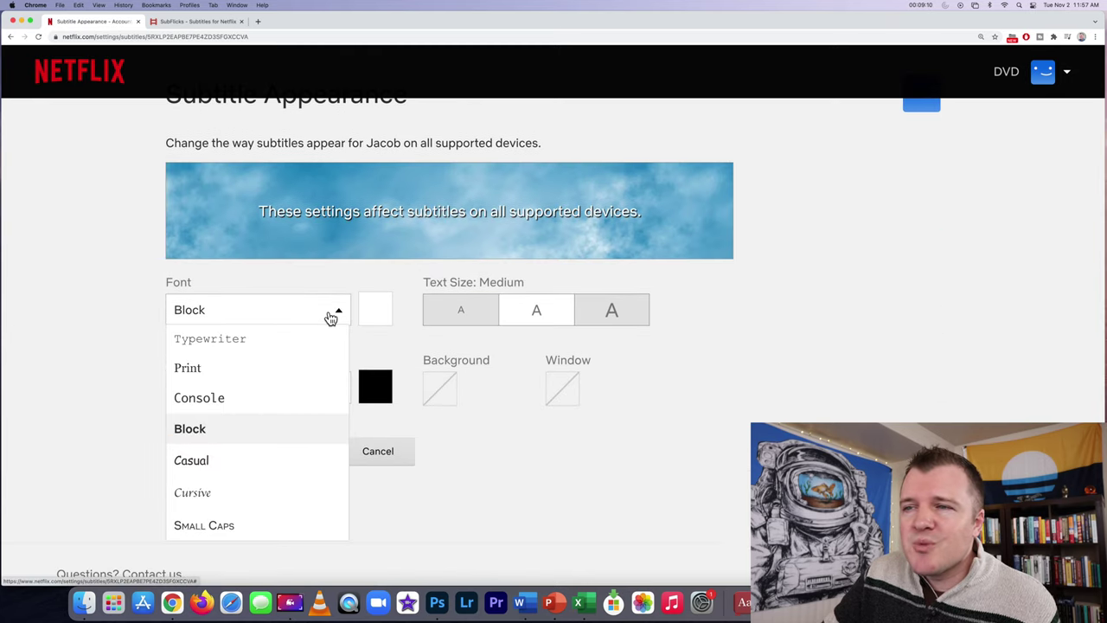
click(313, 337)
click(331, 317)
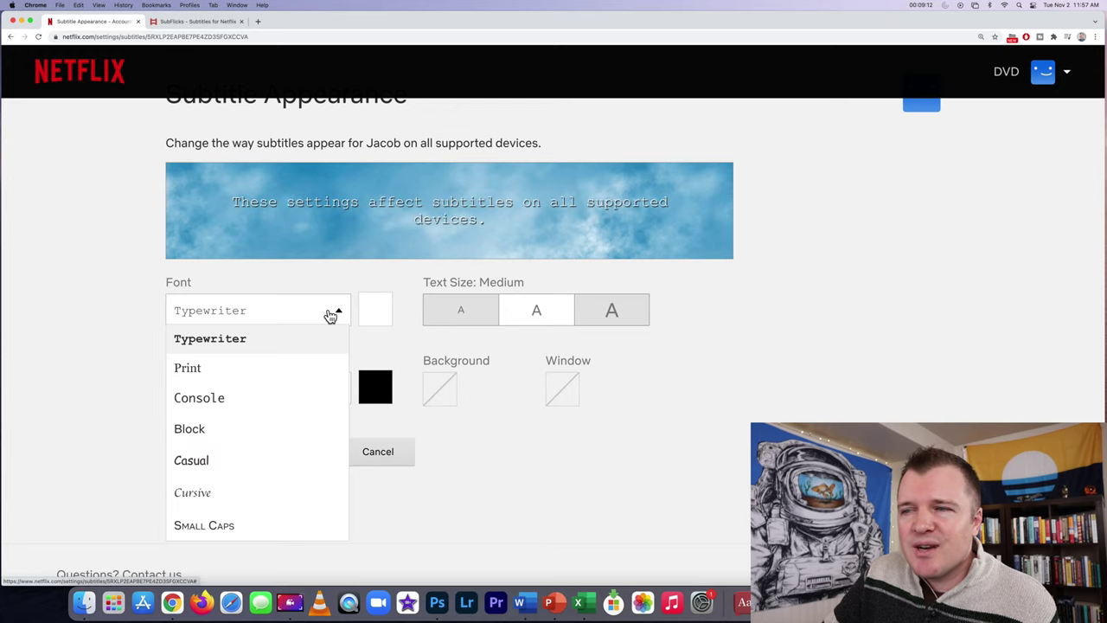
click(255, 439)
click(617, 318)
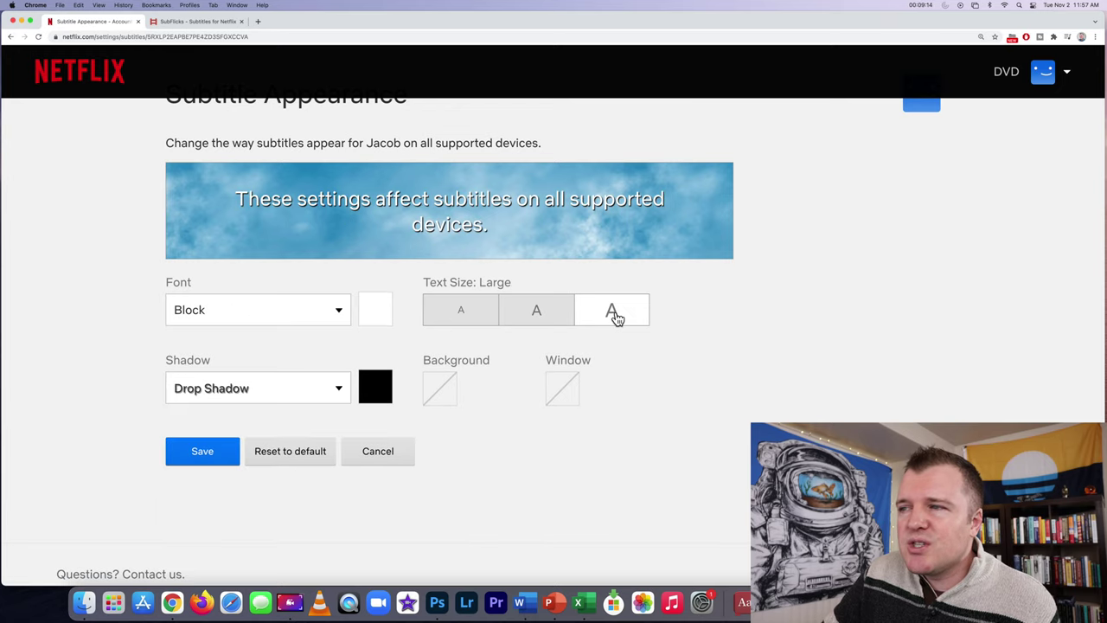
click(545, 319)
Step: Try a black subtitle background, then set the background back to None
click(441, 389)
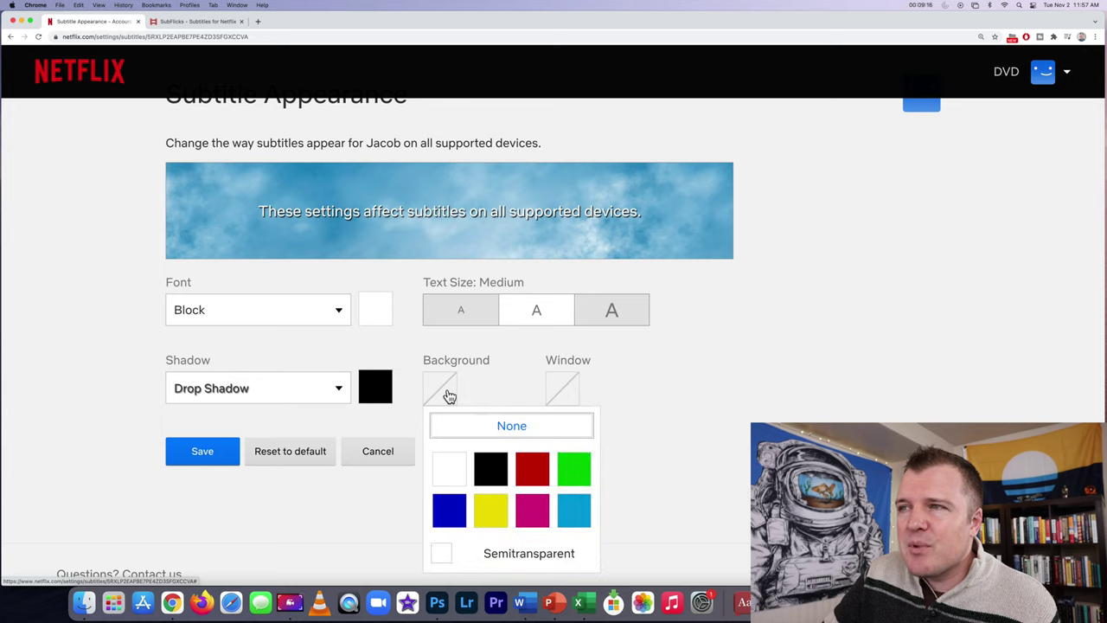
click(490, 470)
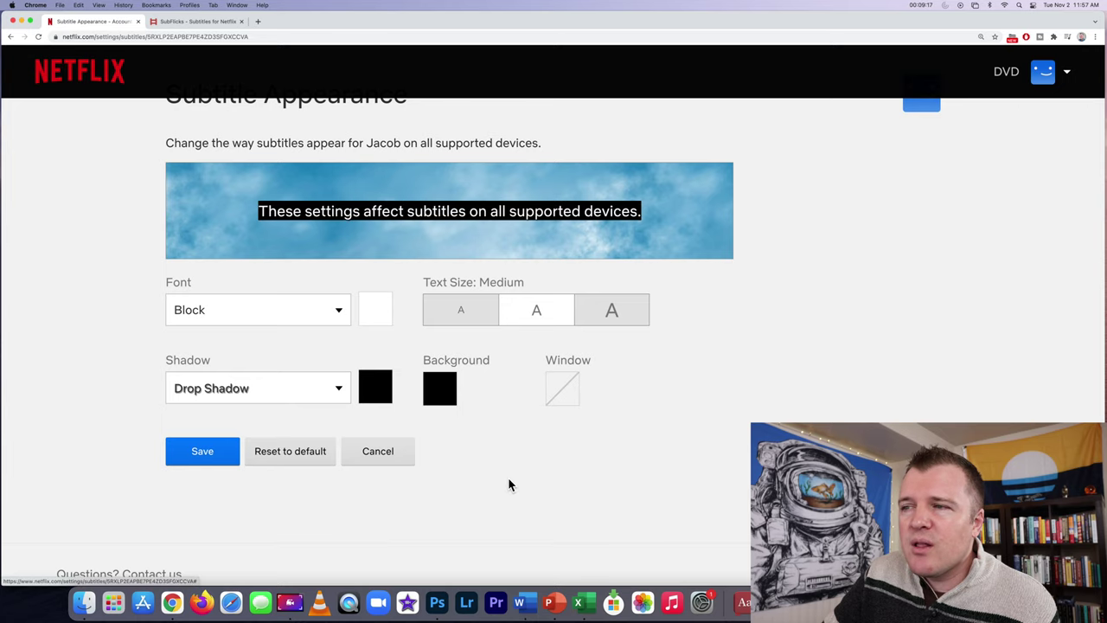
click(447, 389)
click(474, 429)
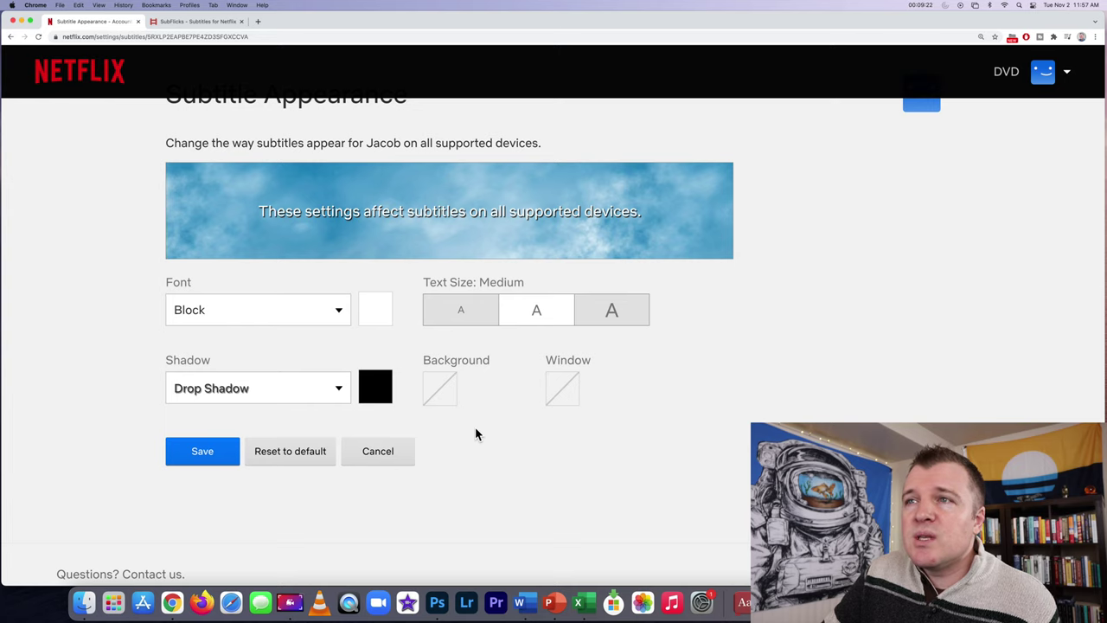
scroll(475, 427, up, 1)
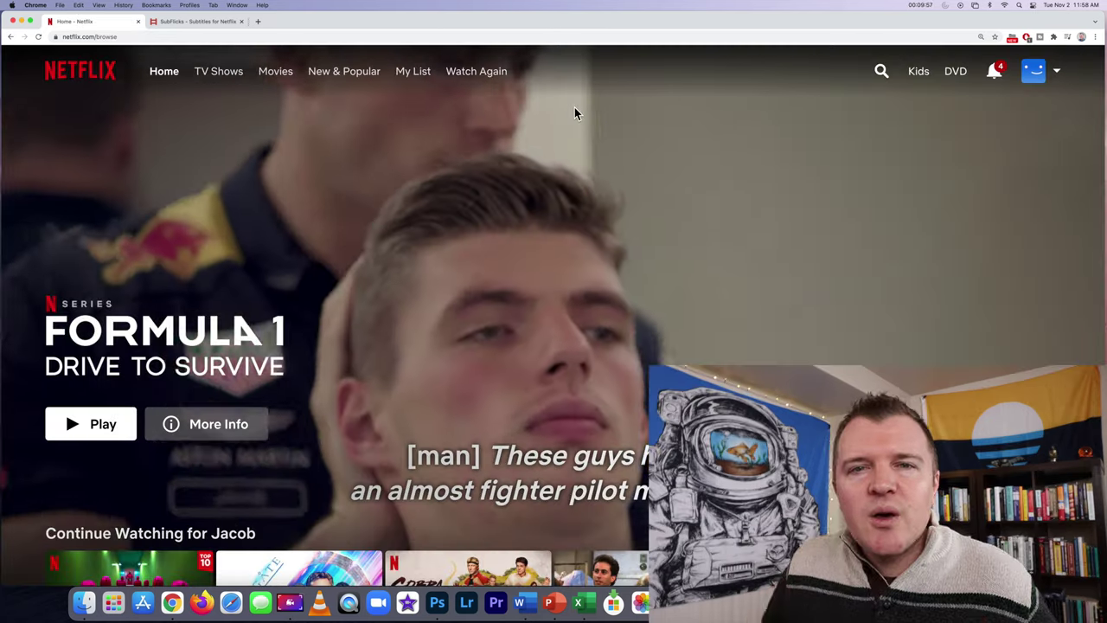